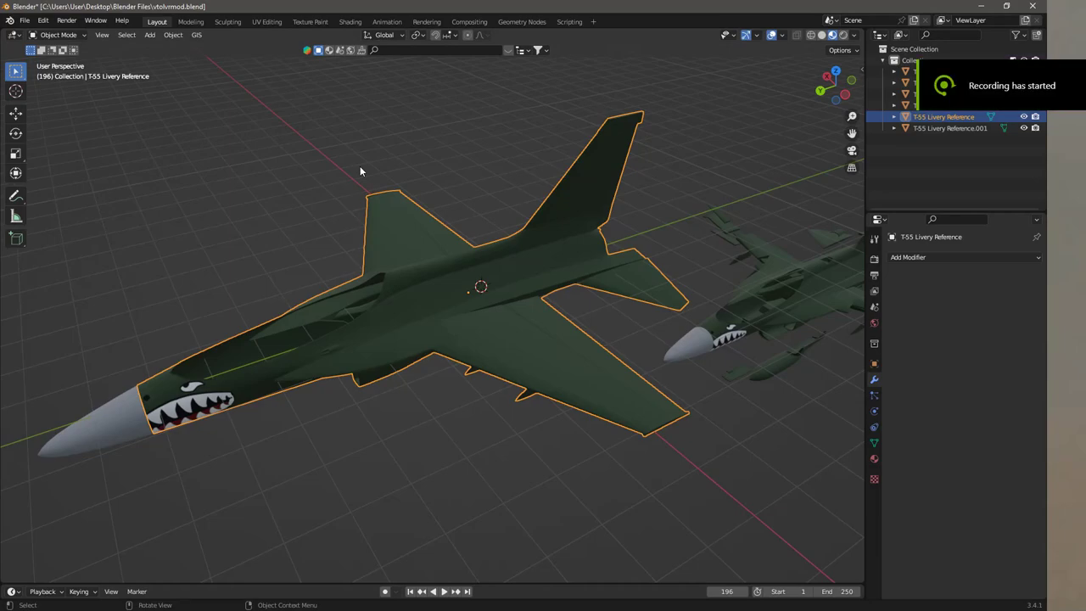
Step: View the T-55 in the game's Livery Editor and switch back to Blender
click(1082, 247)
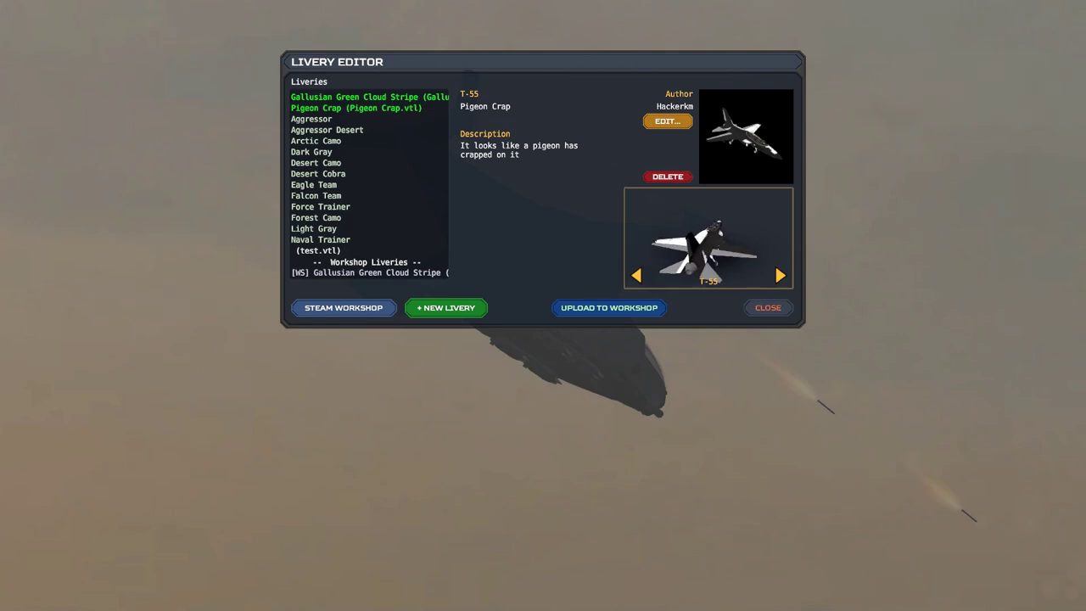
key(alt+Tab)
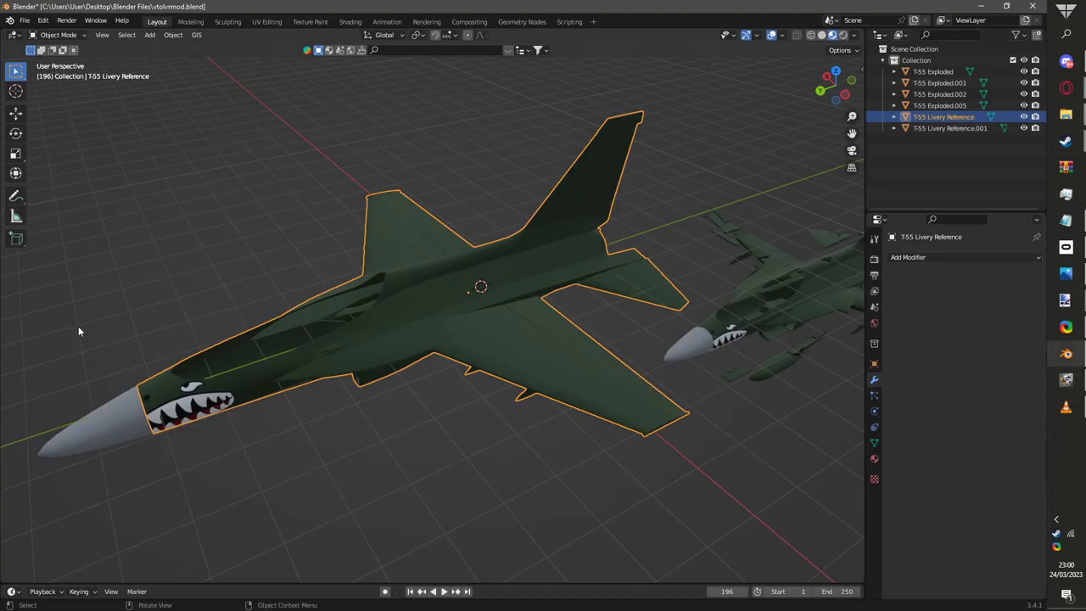
Step: Select the T-55 Livery Reference jet and bring it up for texture painting
click(177, 189)
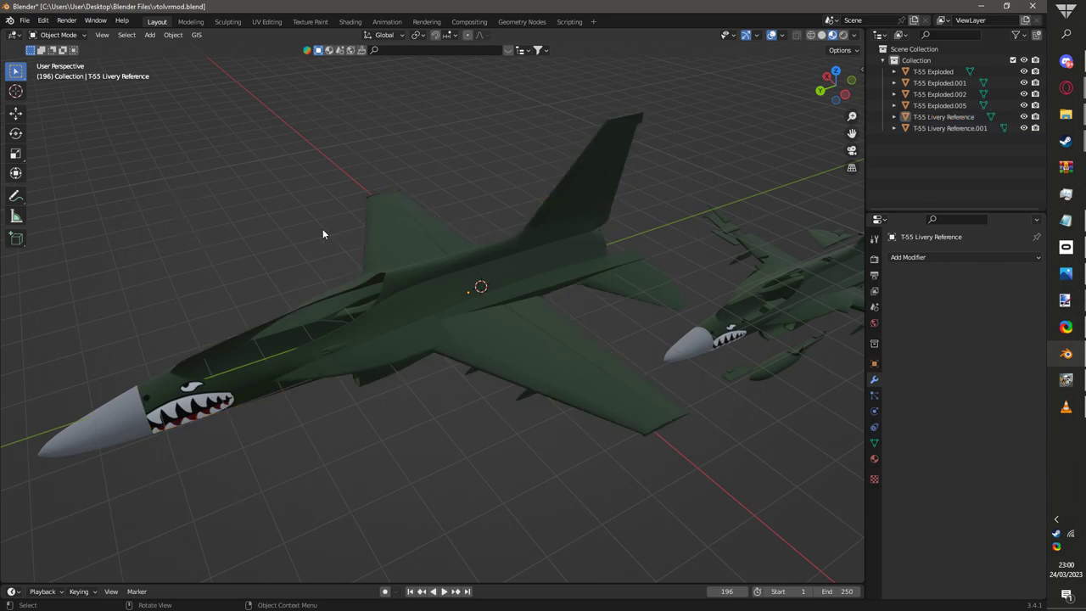
middle_drag(380, 258, 551, 342)
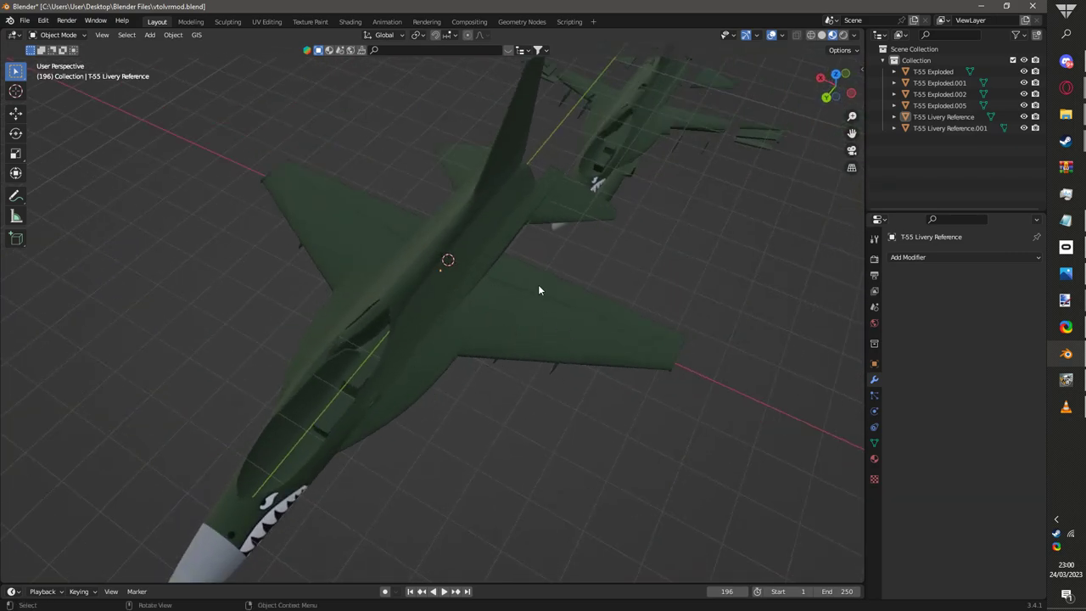
middle_drag(449, 264, 331, 273)
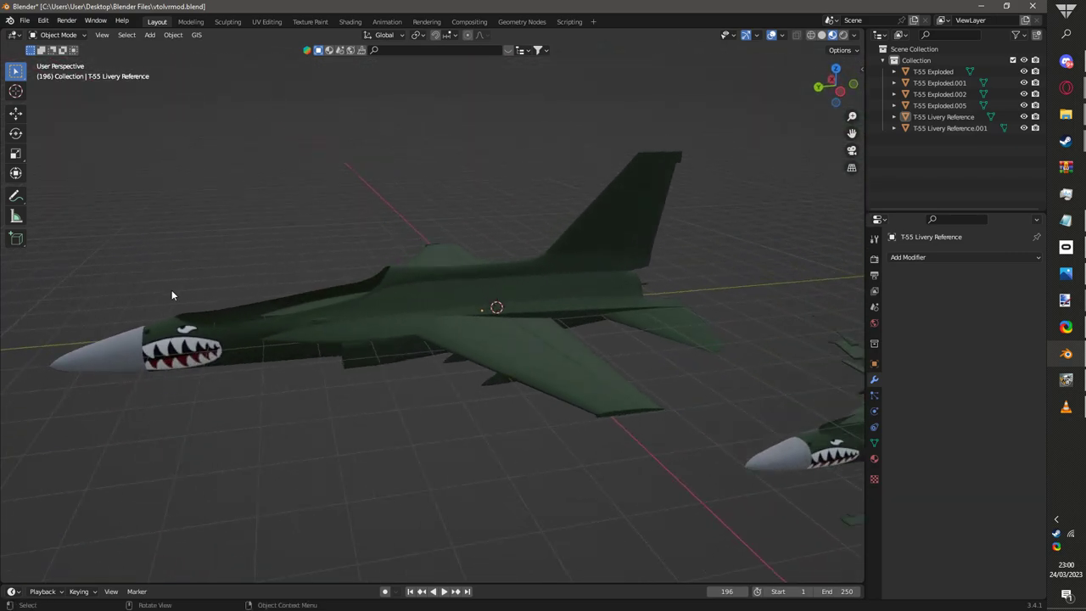
middle_drag(127, 388, 488, 333)
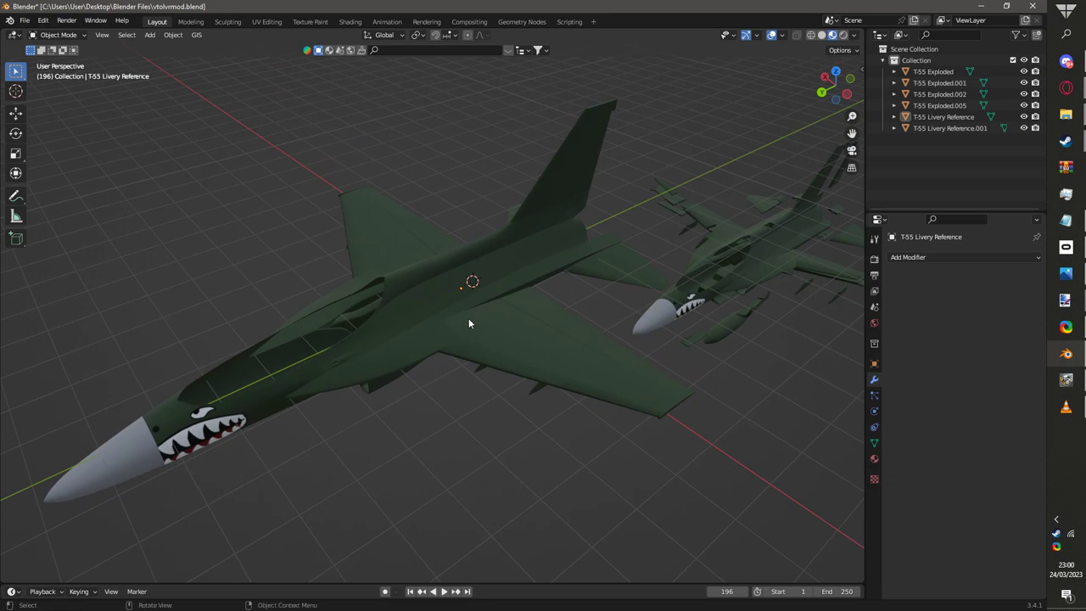
click(469, 318)
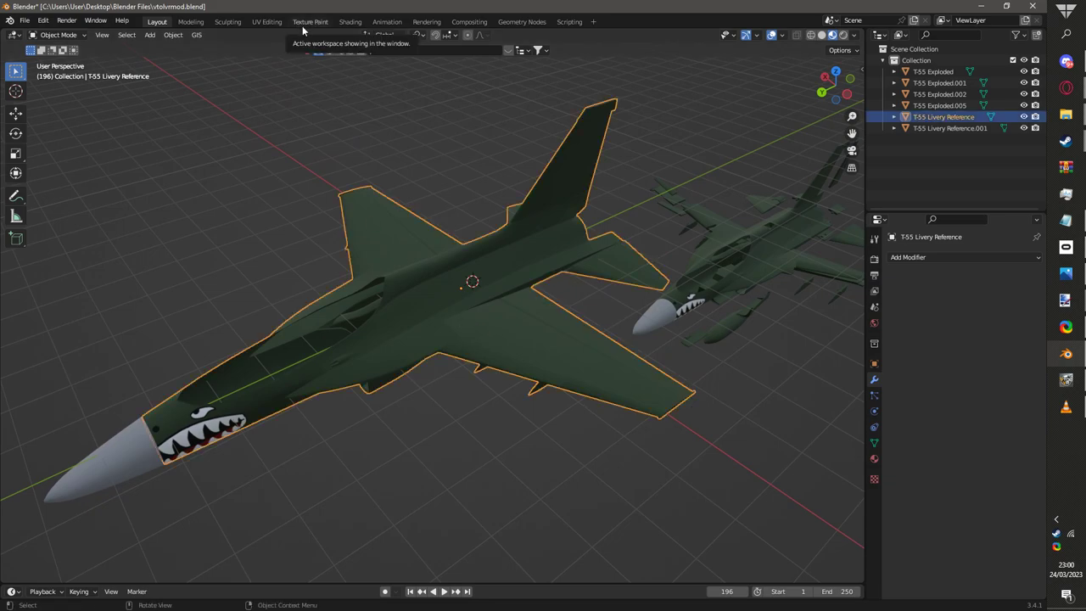
click(307, 21)
Step: Paint a closed wavy white outline along the fuselage side and onto the wing with the 01 HARD brush
shift+middle_drag(665, 253, 471, 309)
scroll(465, 314, up, 4)
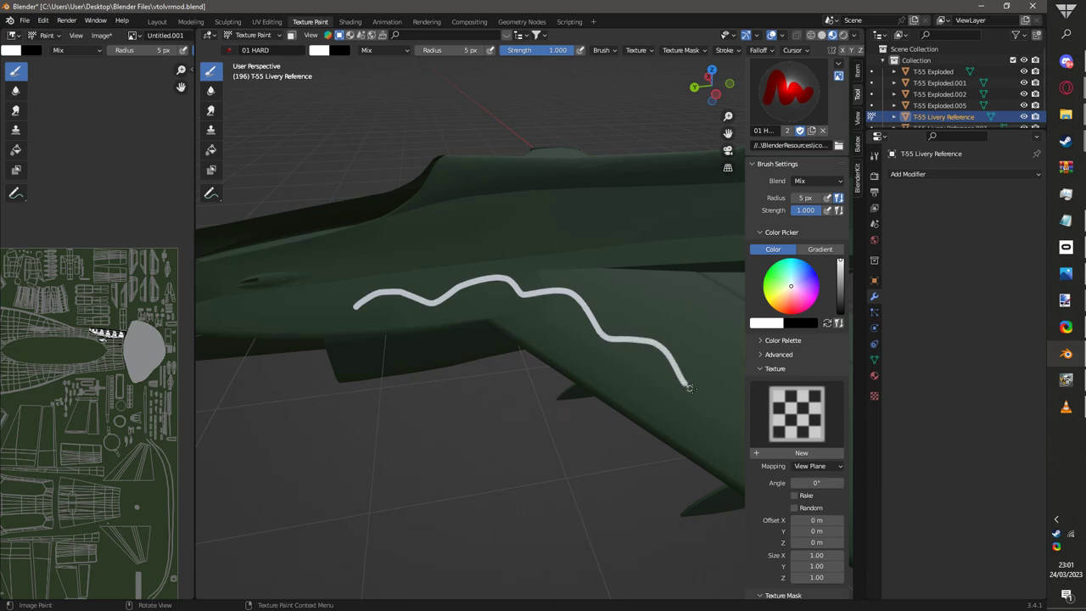
mouse_move(703, 310)
mouse_down()
mouse_move(506, 241)
mouse_move(398, 247)
mouse_move(307, 277)
mouse_up()
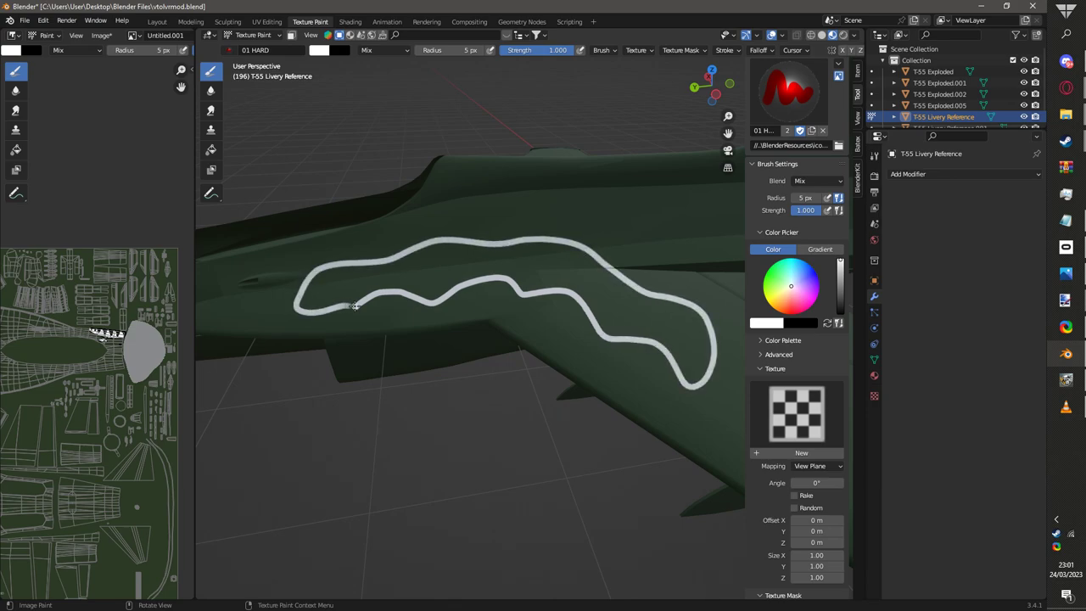
middle_drag(358, 309, 425, 365)
scroll(513, 351, down, 2)
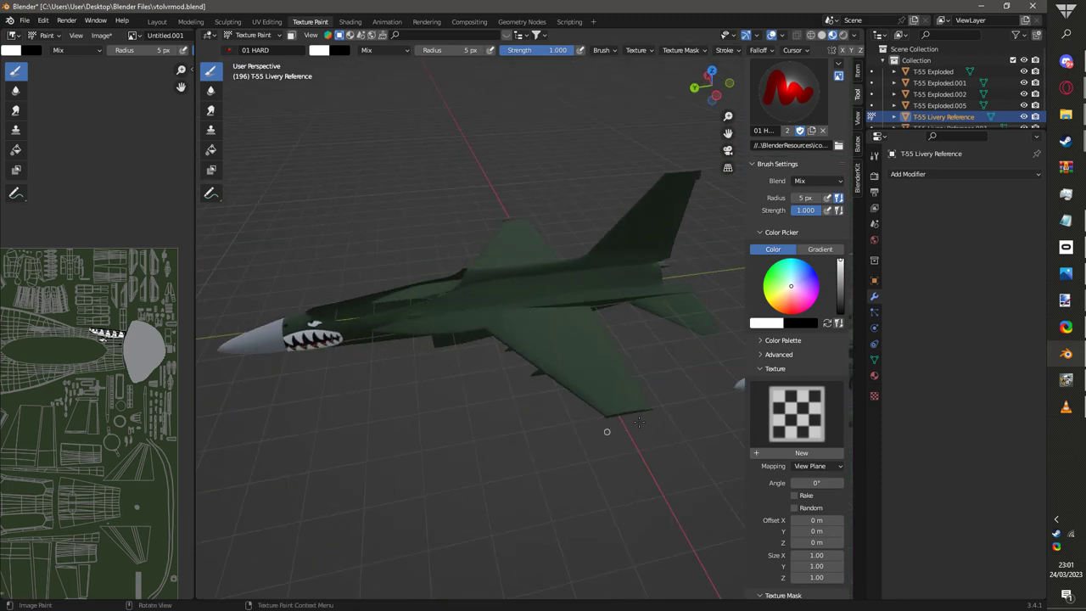
Step: Examine the Draw brush's tool settings, from the texture slots to the texture and texture mask options
middle_drag(485, 346, 512, 354)
scroll(531, 377, up, 2)
scroll(567, 392, up, 2)
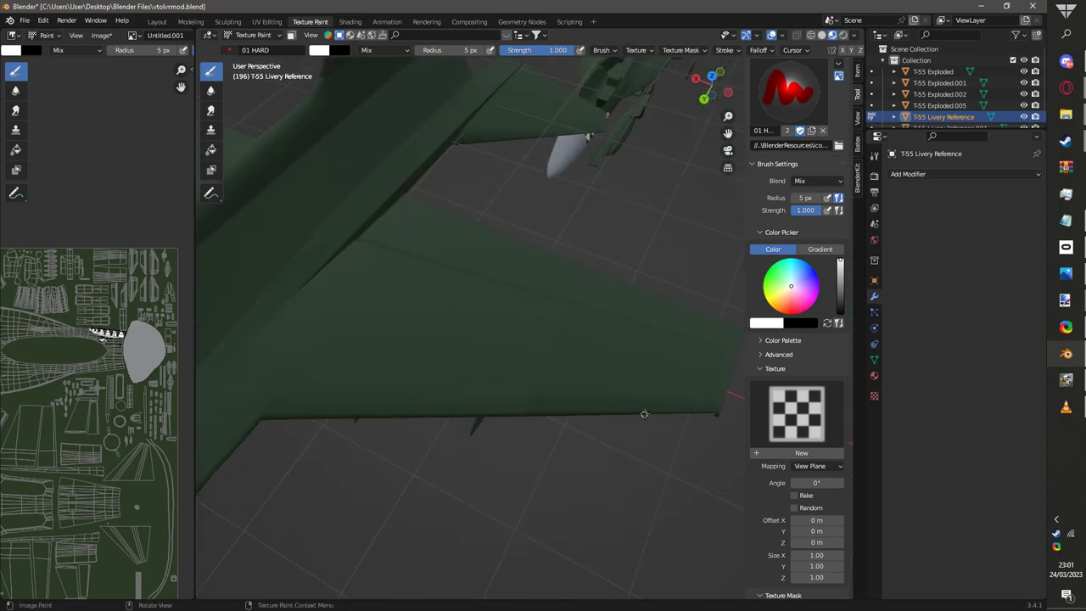
middle_drag(644, 414, 556, 405)
scroll(798, 254, up, 5)
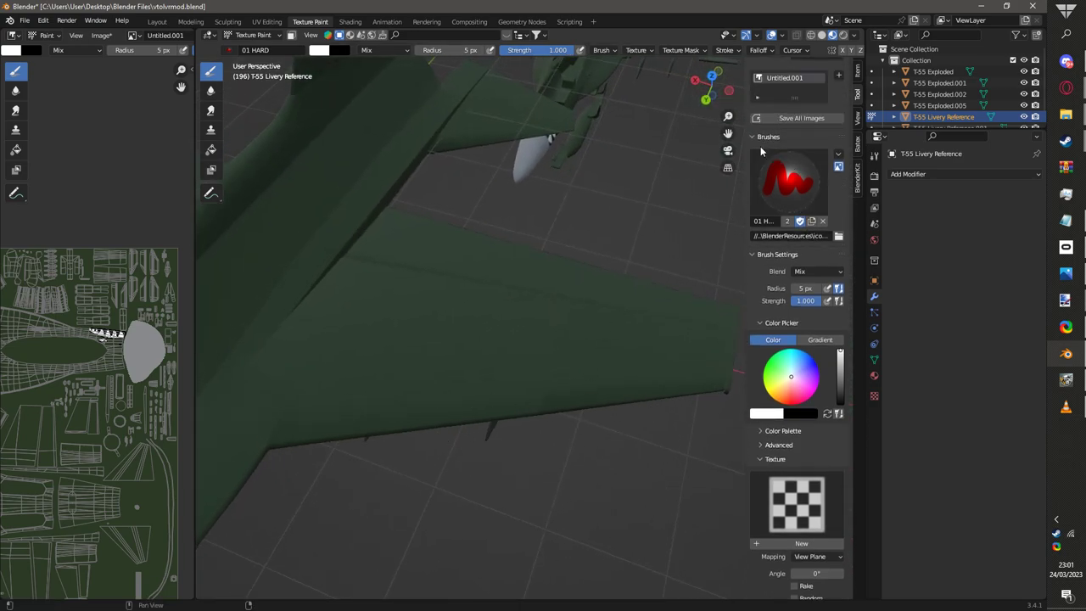
scroll(860, 100, up, 1)
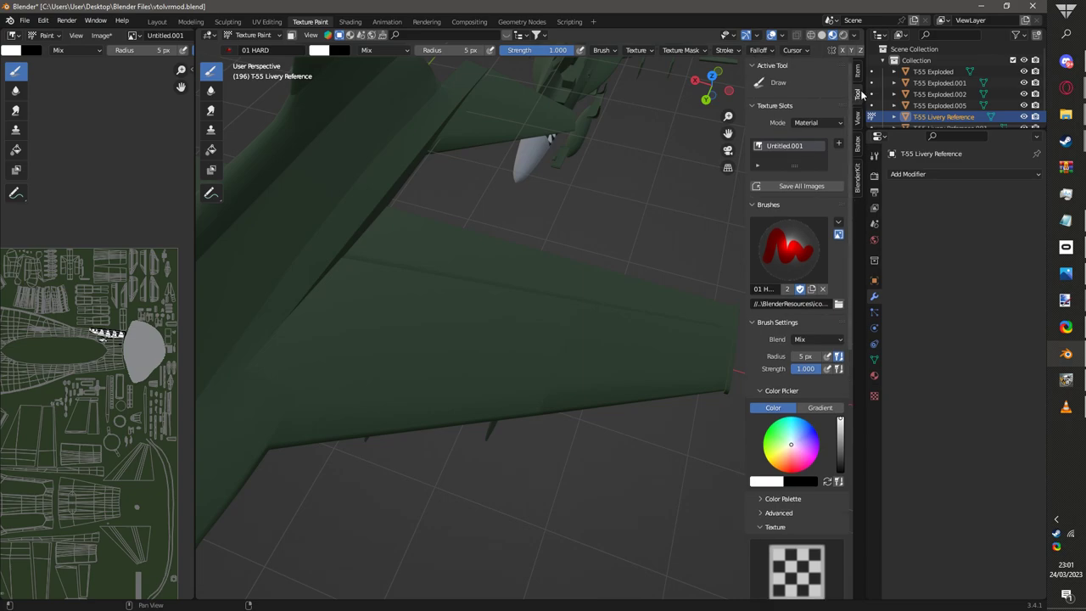
click(857, 75)
click(858, 94)
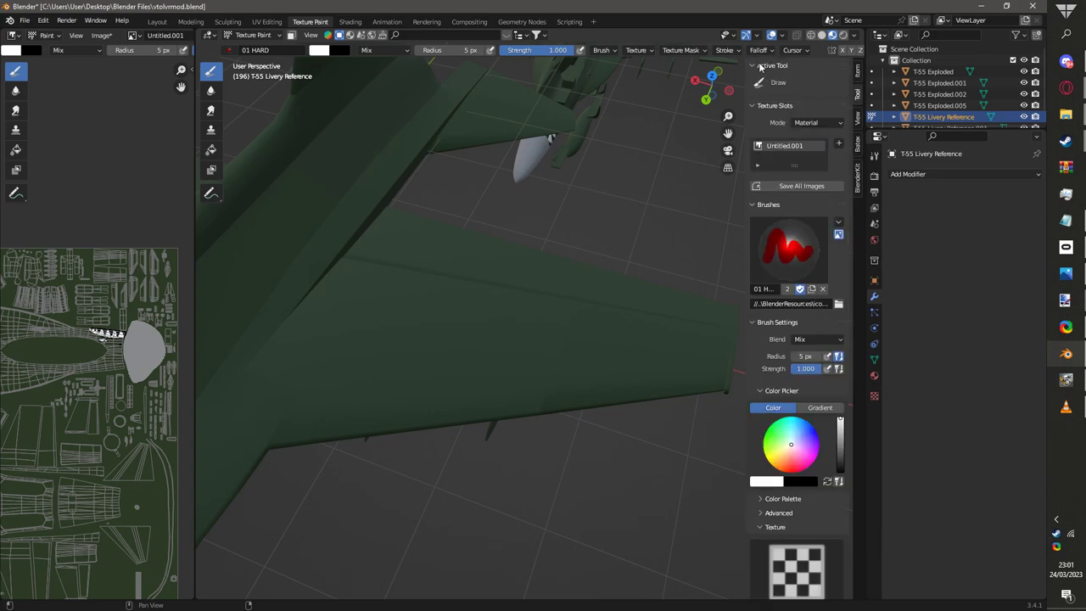
click(756, 67)
click(755, 70)
scroll(754, 71, up, 1)
scroll(760, 473, down, 5)
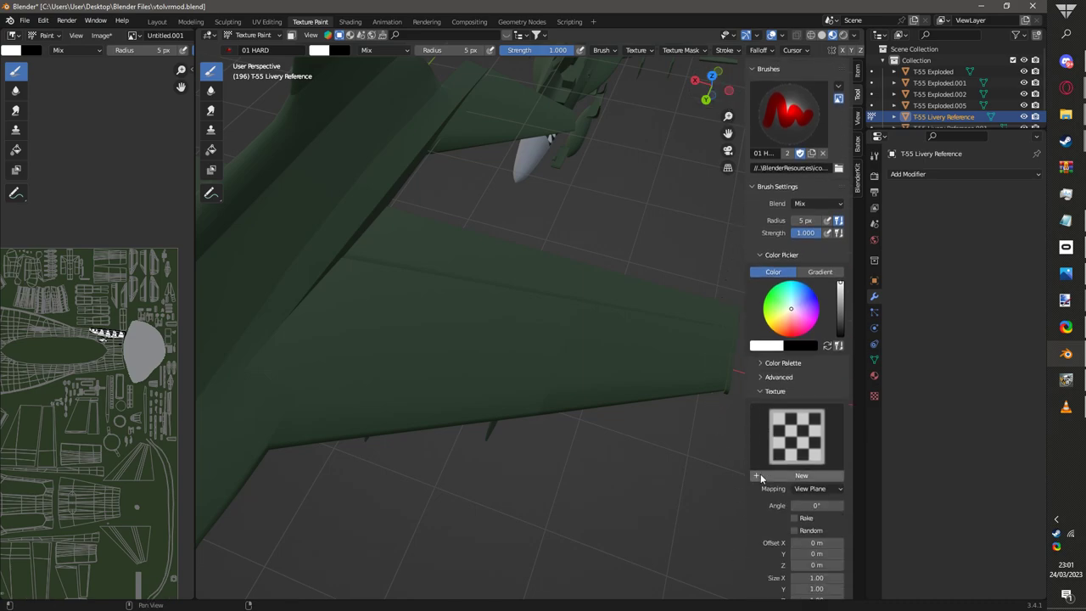
scroll(754, 514, down, 12)
scroll(748, 538, up, 16)
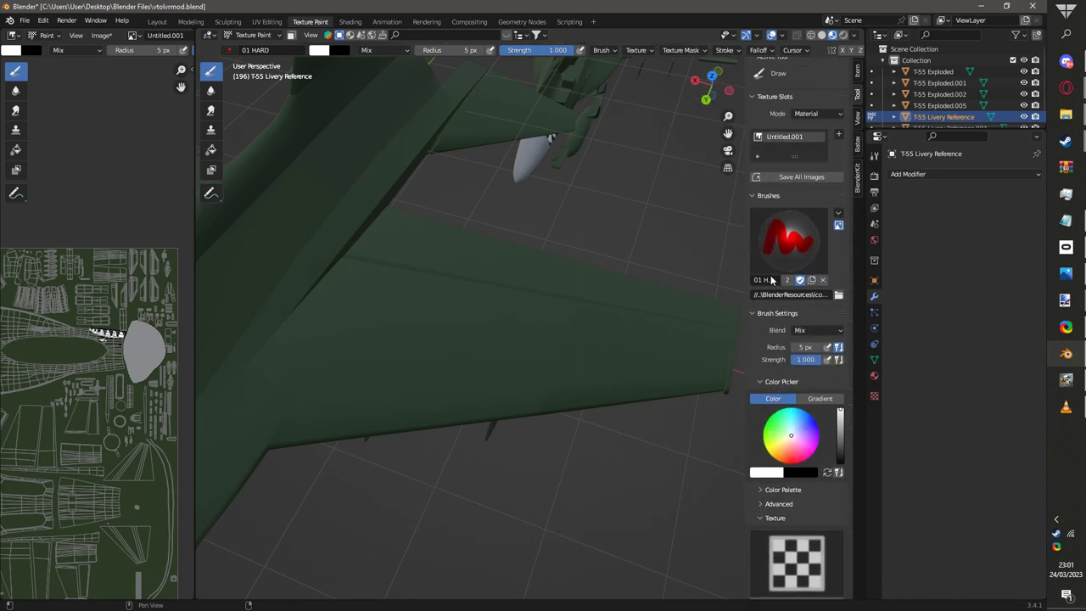
scroll(771, 279, up, 1)
click(858, 75)
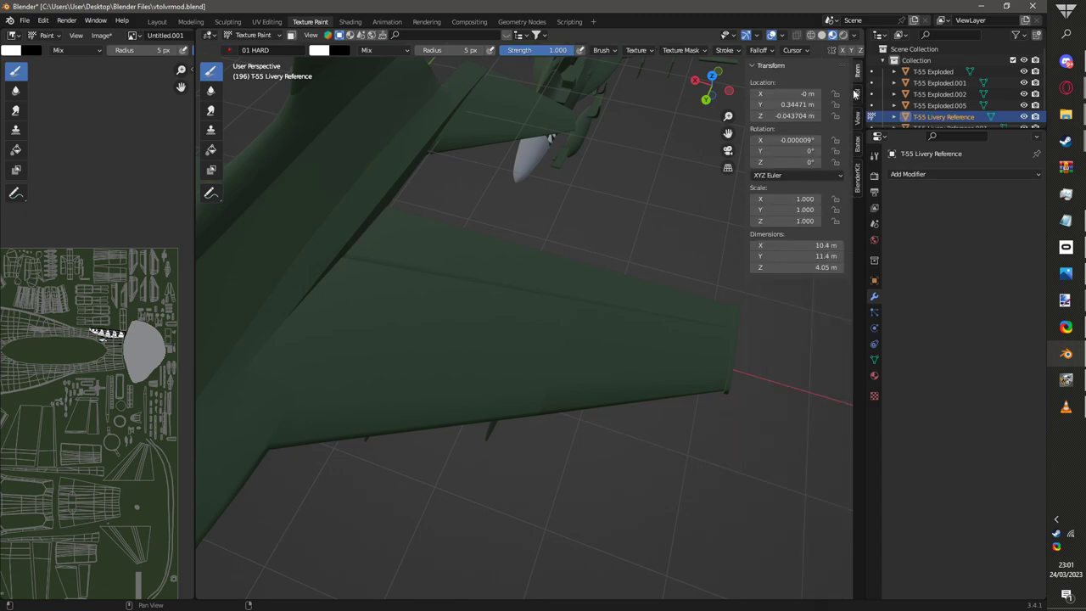
click(858, 94)
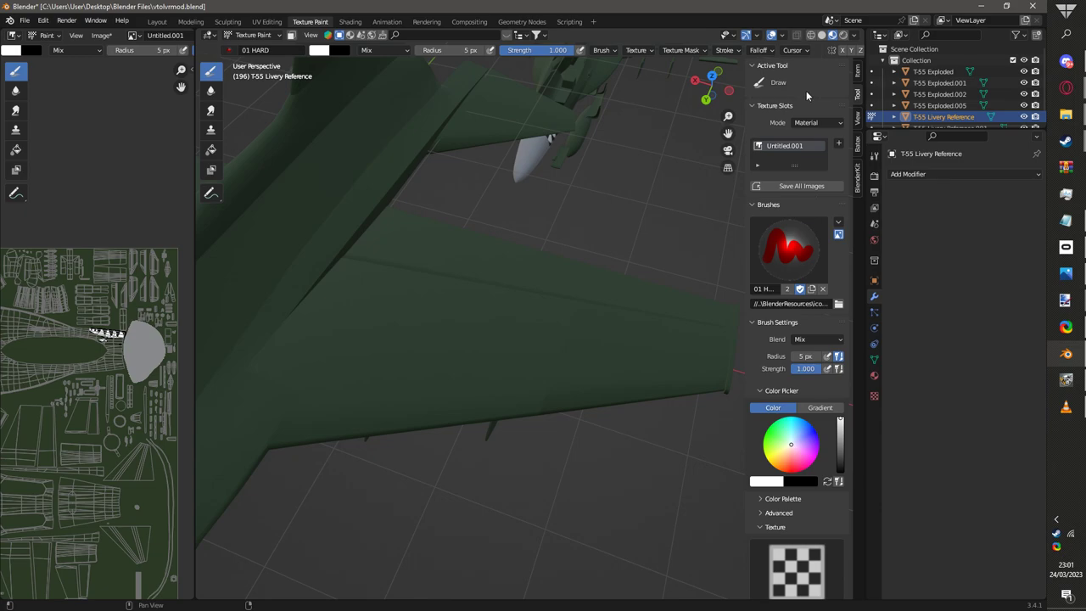
scroll(802, 93, down, 1)
scroll(798, 96, down, 10)
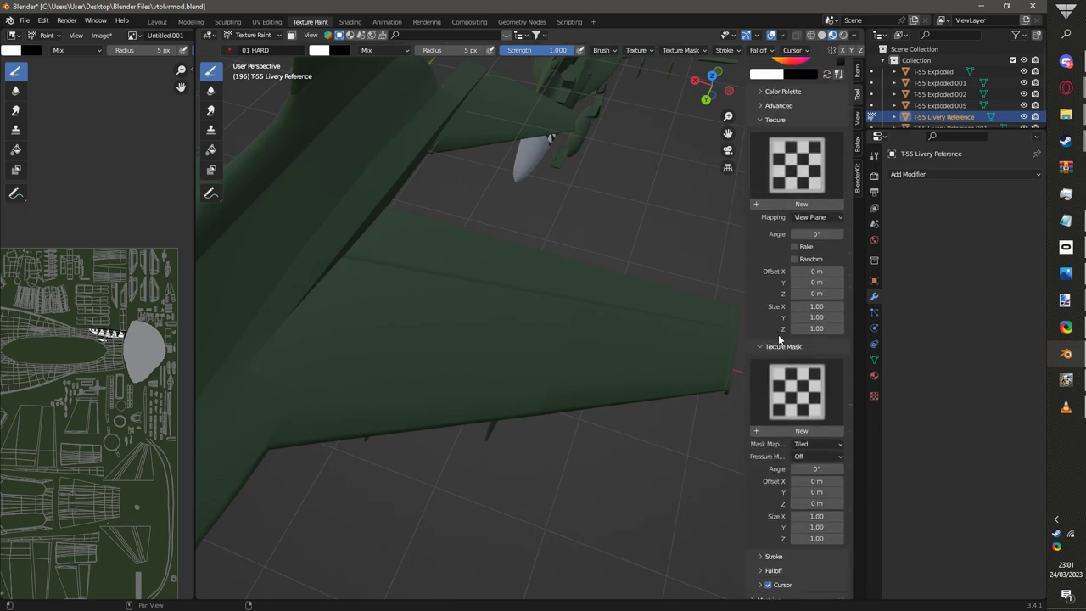
Step: Create a new brush texture and open its texture properties
click(766, 348)
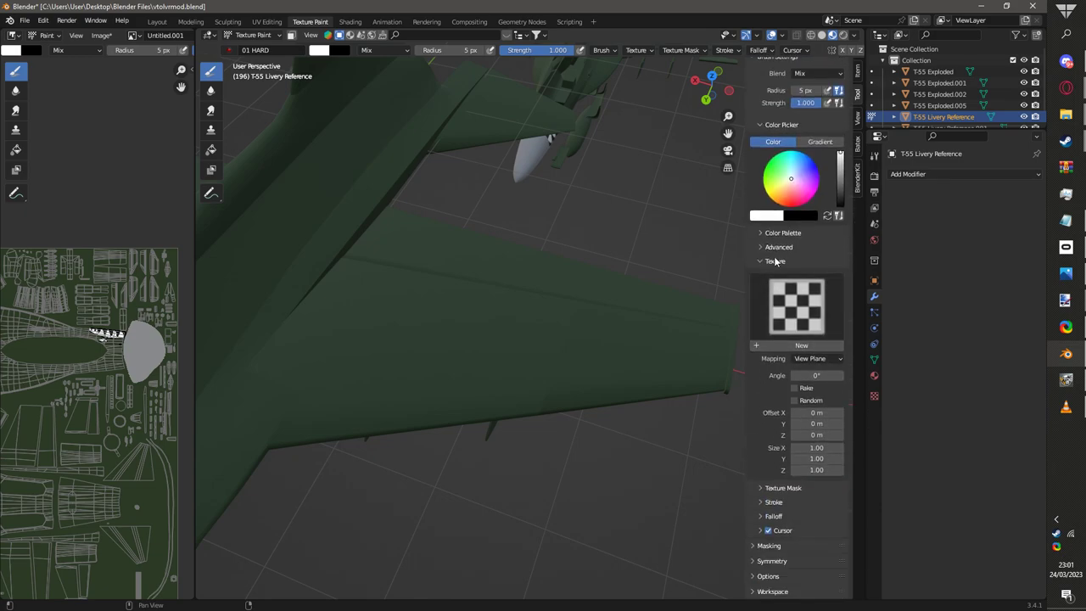
click(769, 346)
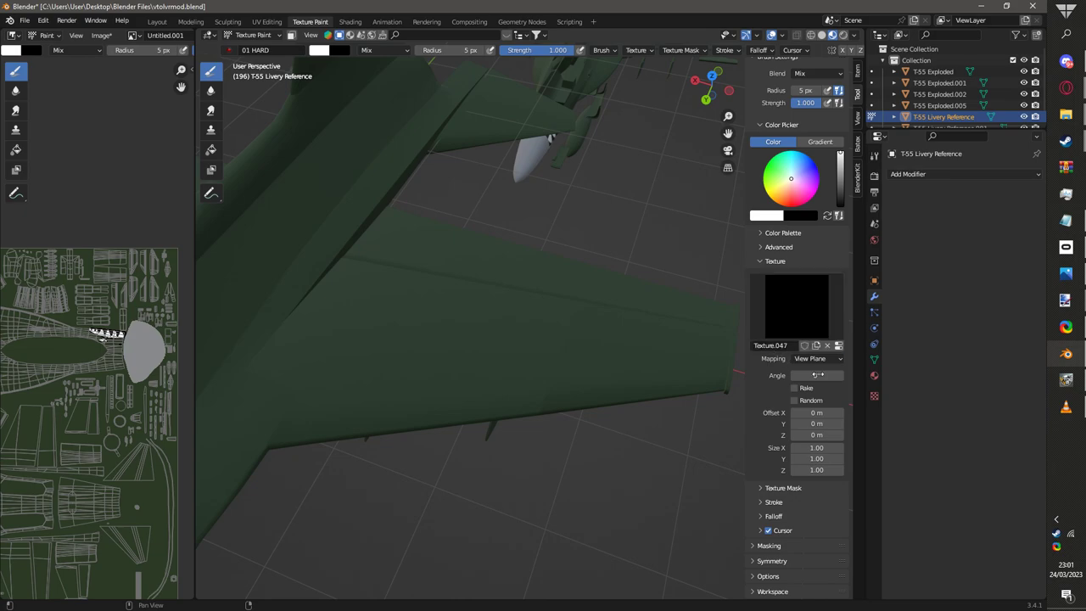
click(874, 396)
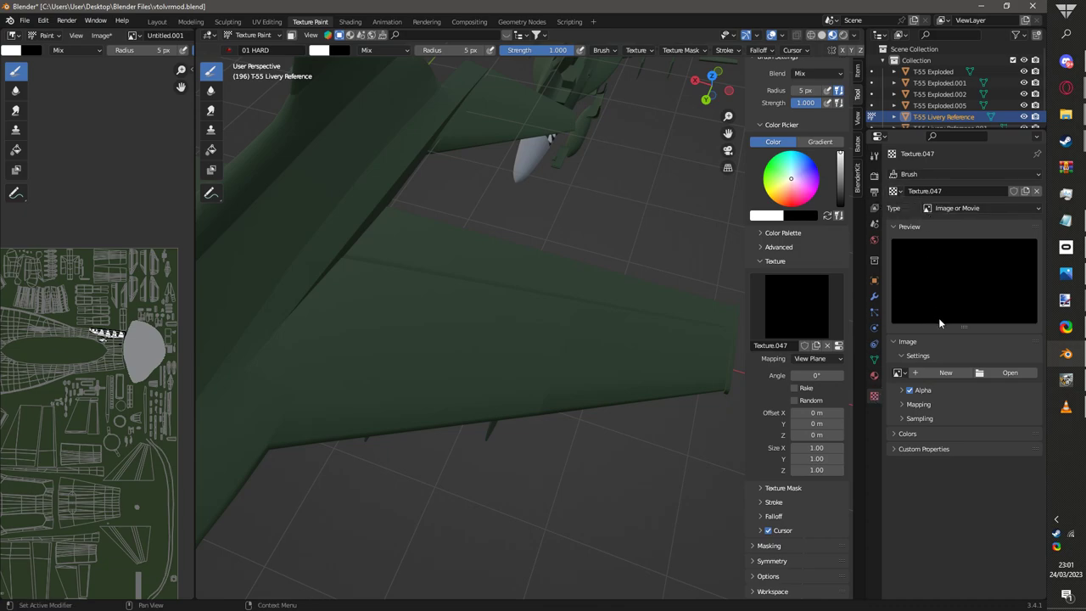
Step: Load 20220314_005108.png as the brush texture's image and unlink it again
click(1007, 373)
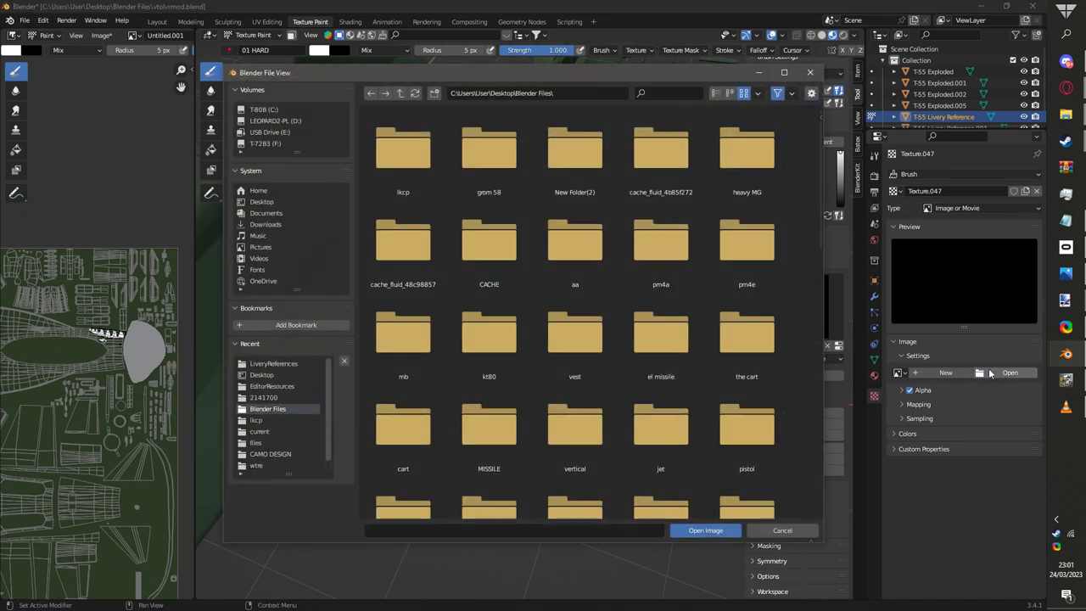
key(Escape)
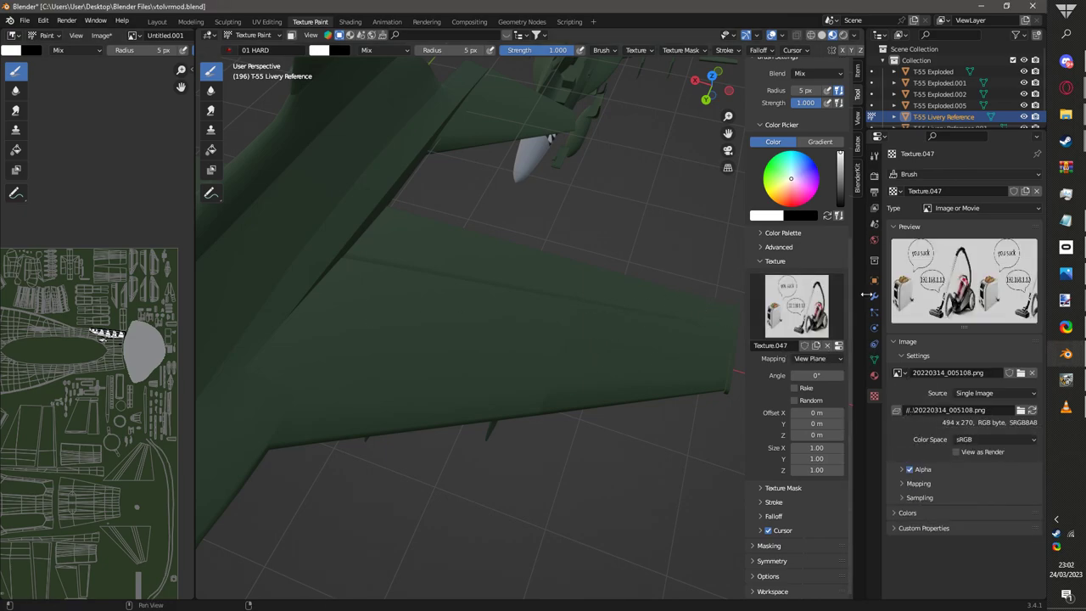
click(1032, 374)
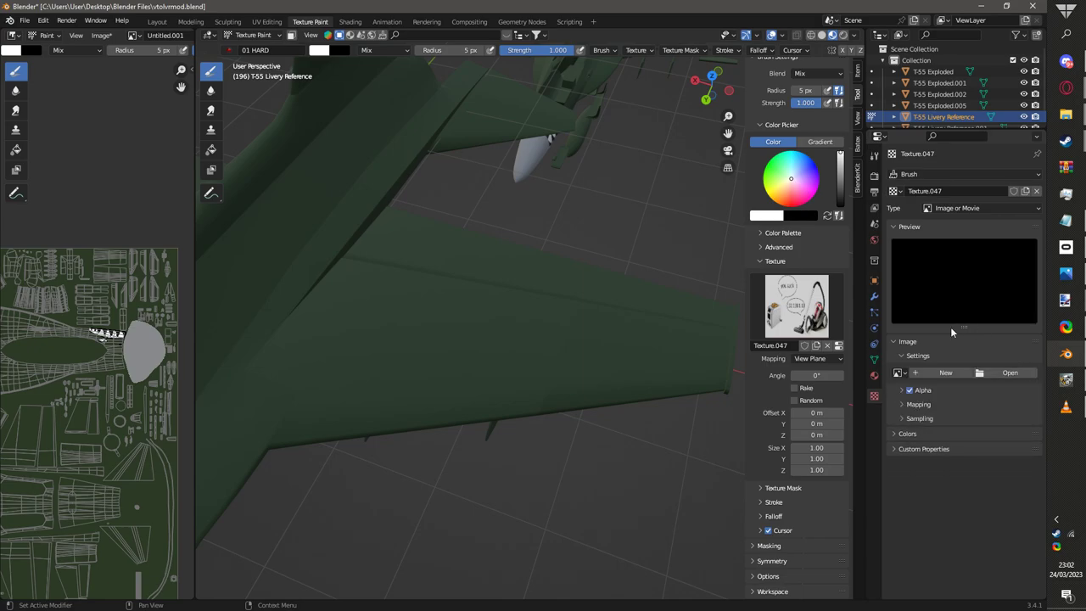
Step: Load Gallus.png from the Desktop as the new brush texture's image
click(989, 372)
scroll(594, 323, down, 6)
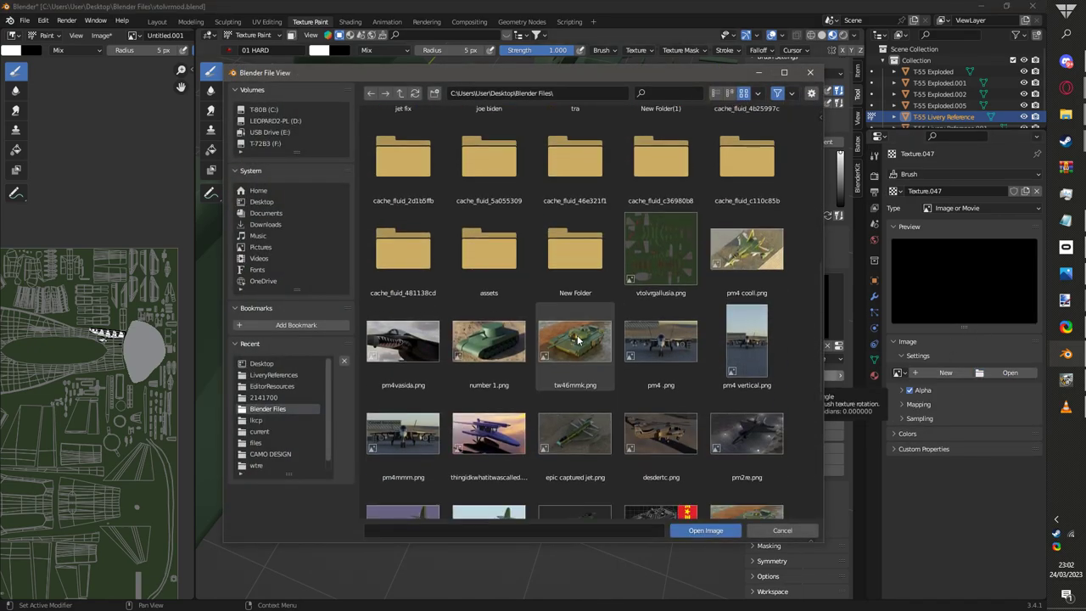
scroll(578, 338, down, 5)
drag(378, 76, 0, 114)
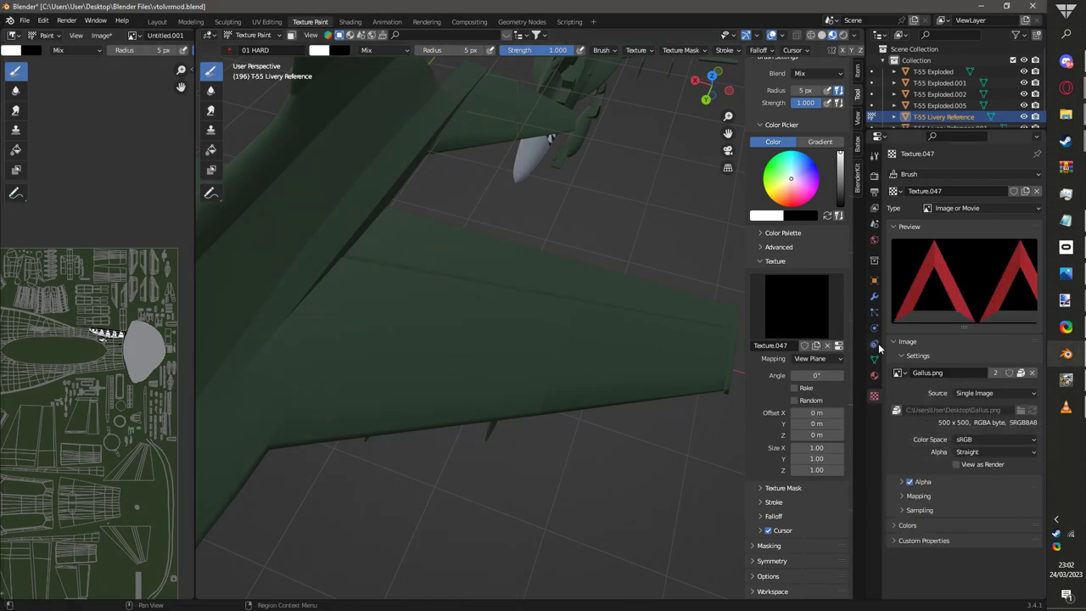
Step: Assign the red emblem Texture.025 to the brush and set its mapping to Stencil
click(799, 307)
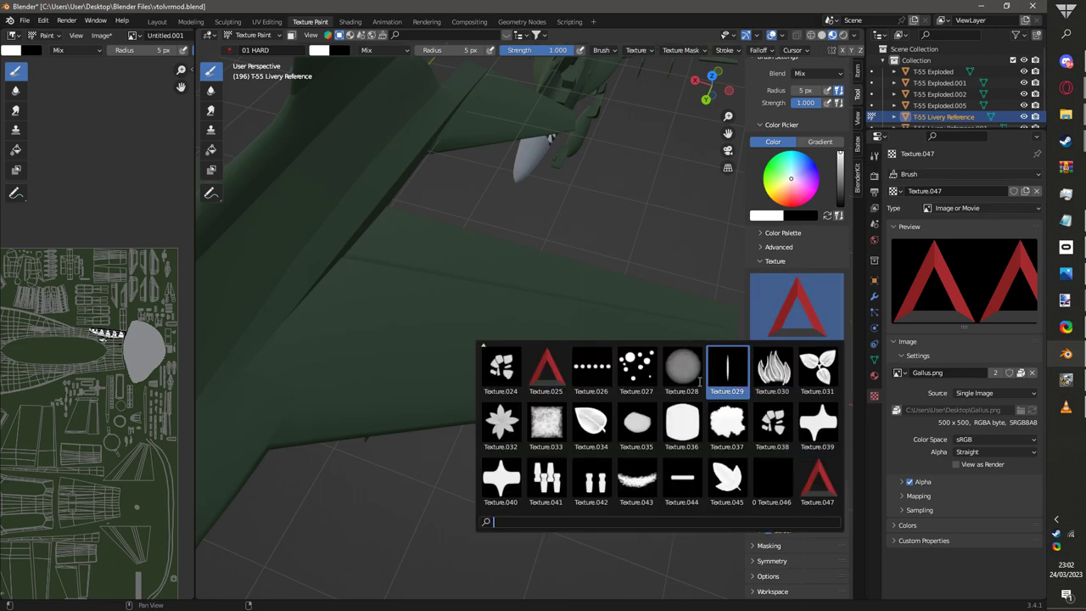
click(548, 370)
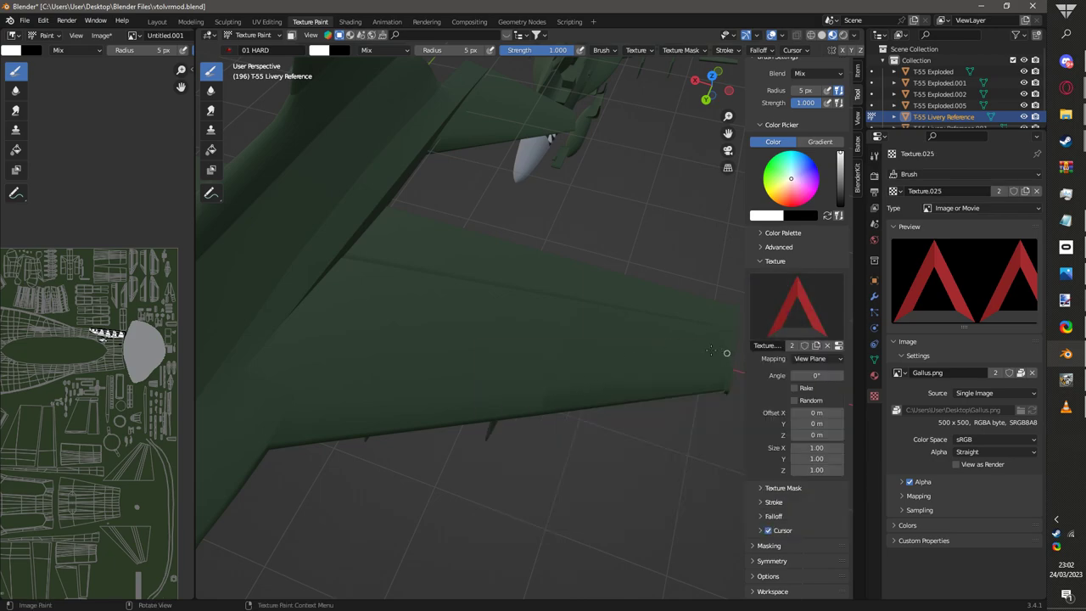
middle_drag(526, 322, 513, 305)
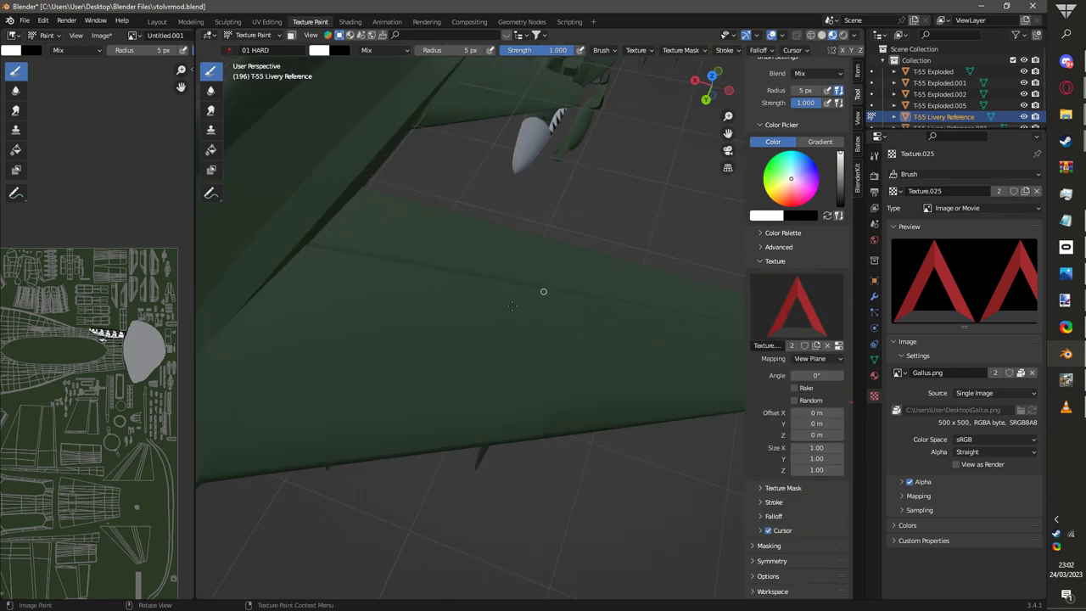
click(829, 360)
click(804, 360)
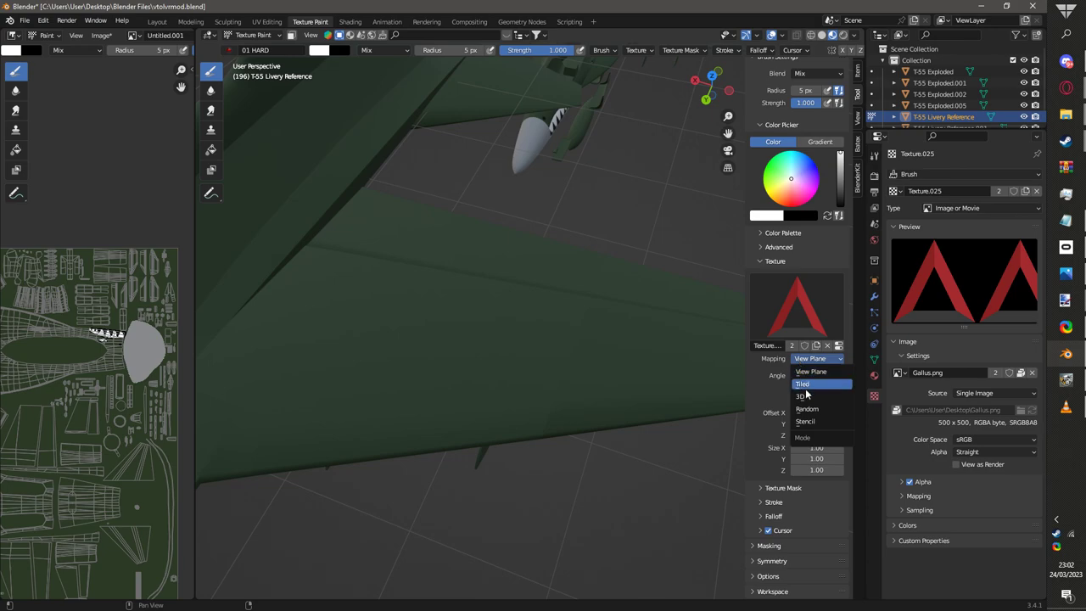
click(806, 421)
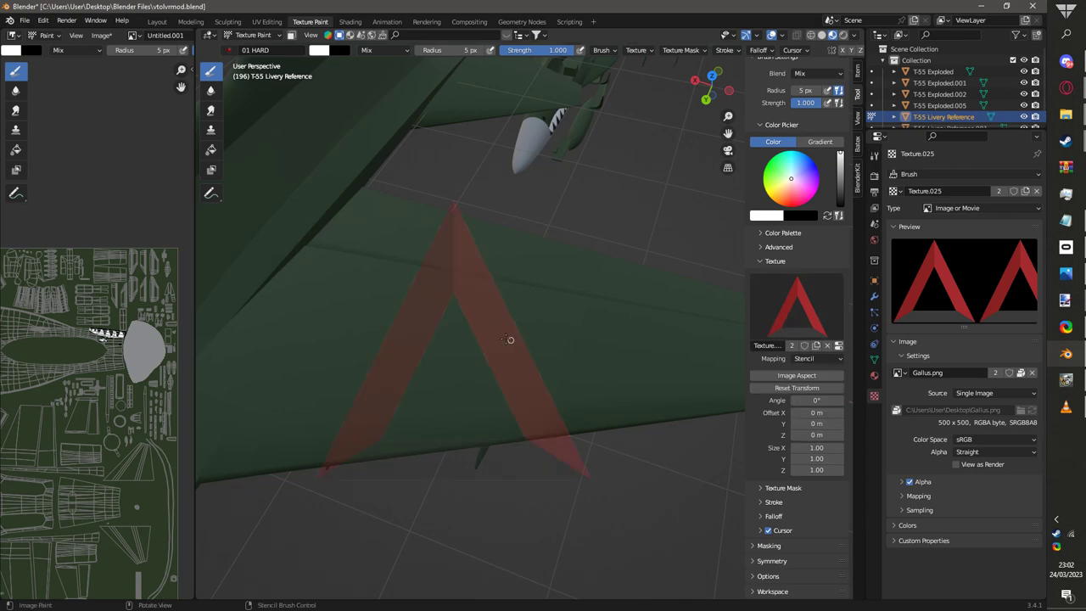
Step: Try to paint the red emblem across the wing with a brush radius of 452 px
middle_drag(467, 421, 529, 367)
key(f)
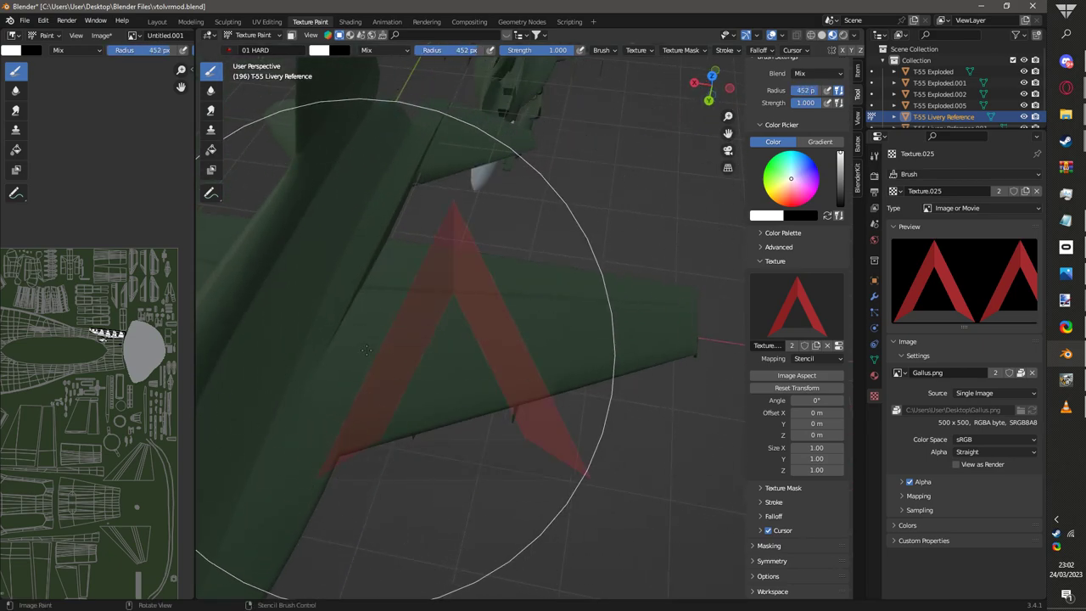
click(727, 51)
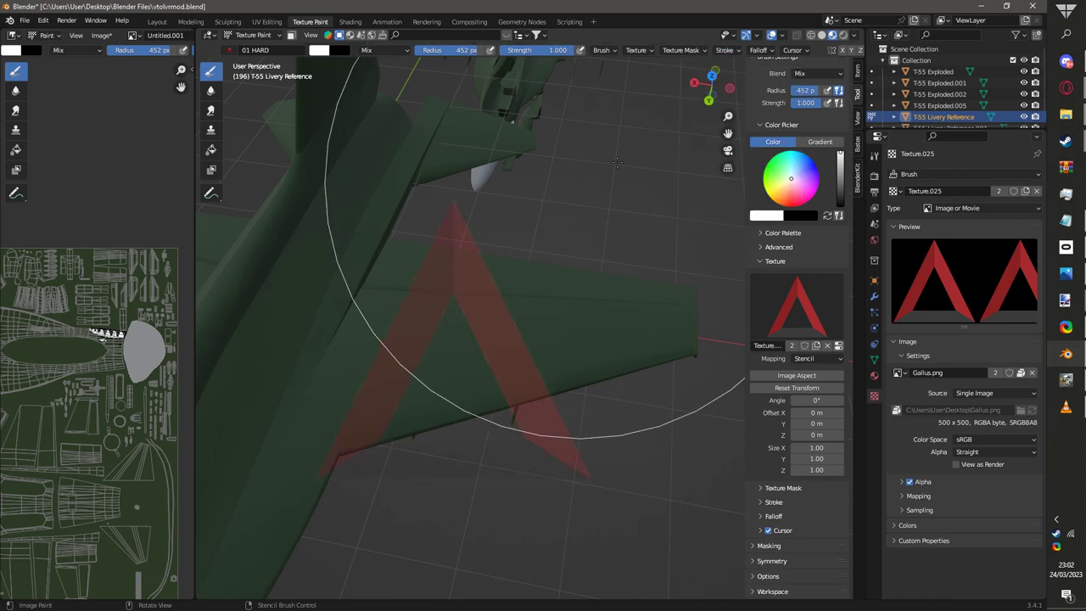
drag(624, 448, 481, 408)
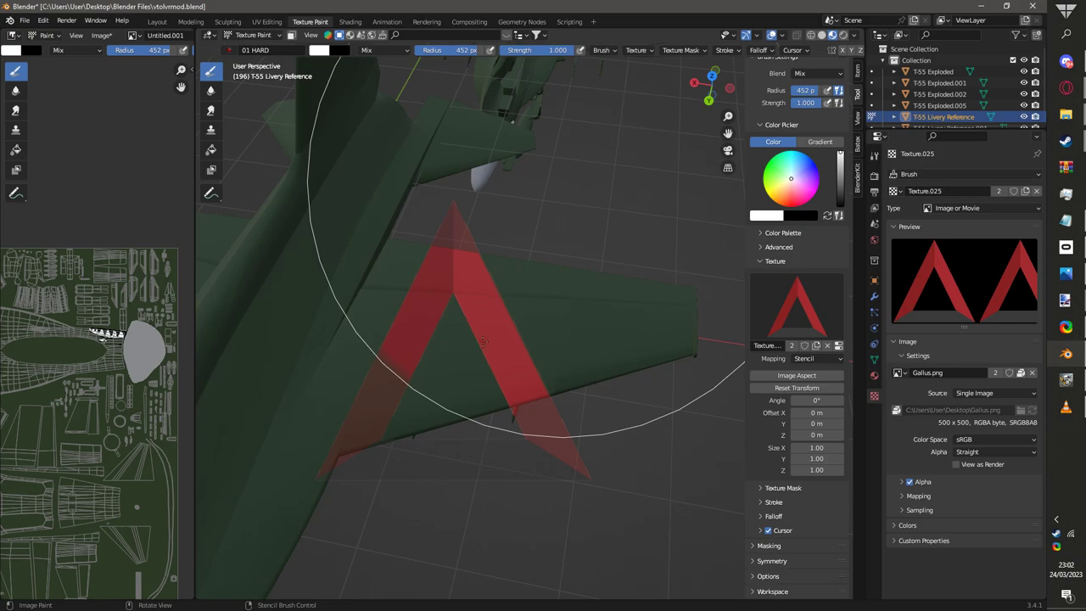
drag(512, 336, 472, 314)
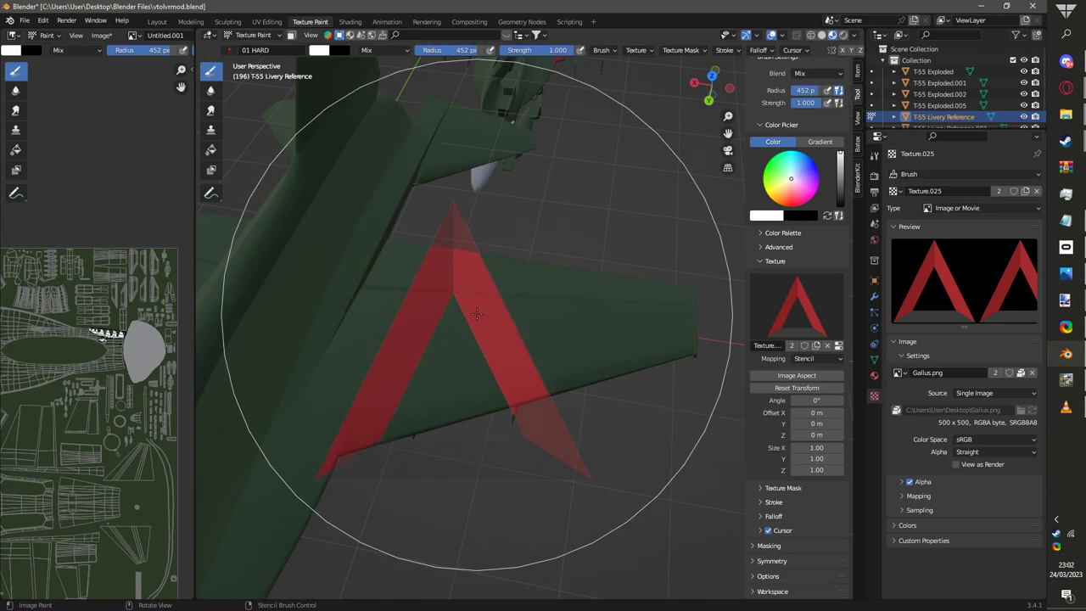
scroll(530, 343, down, 4)
mouse_move(543, 356)
middle_down()
mouse_move(452, 336)
mouse_move(543, 348)
mouse_move(587, 336)
mouse_move(543, 361)
mouse_move(471, 359)
mouse_move(479, 364)
mouse_move(543, 316)
mouse_move(528, 316)
mouse_move(554, 290)
mouse_move(502, 315)
middle_up()
key(ctrl+z)
scroll(536, 363, up, 4)
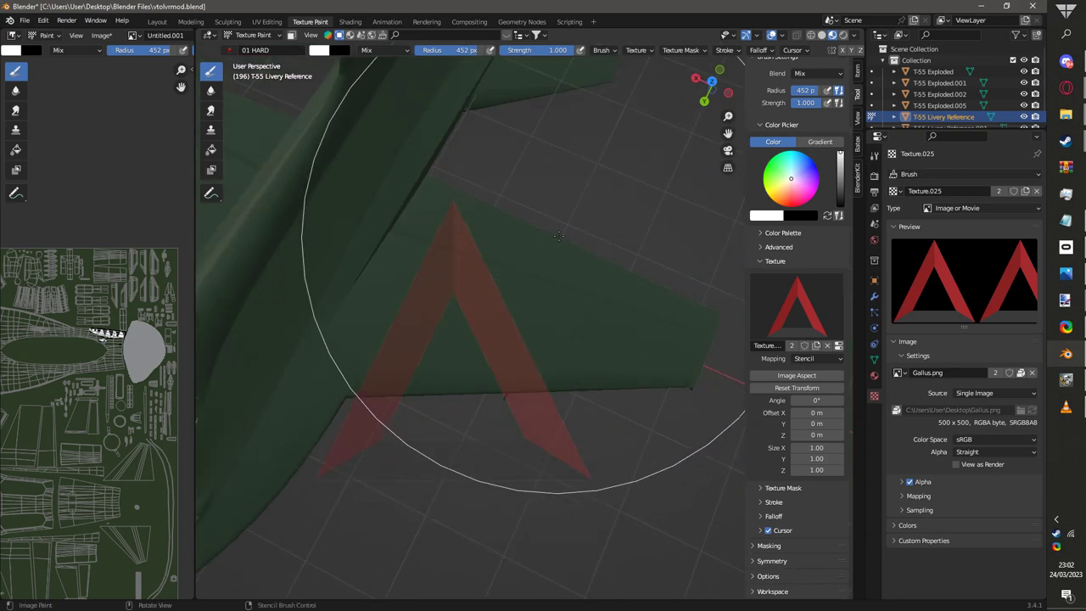
Step: Try scaling the emblem stencil over the wing, including along a single axis, and reset its transform
mouse_move(567, 178)
shift+right_down()
mouse_move(517, 230)
mouse_move(479, 316)
mouse_move(576, 331)
mouse_move(604, 348)
mouse_move(649, 339)
mouse_move(641, 352)
mouse_move(593, 362)
shift+right_up()
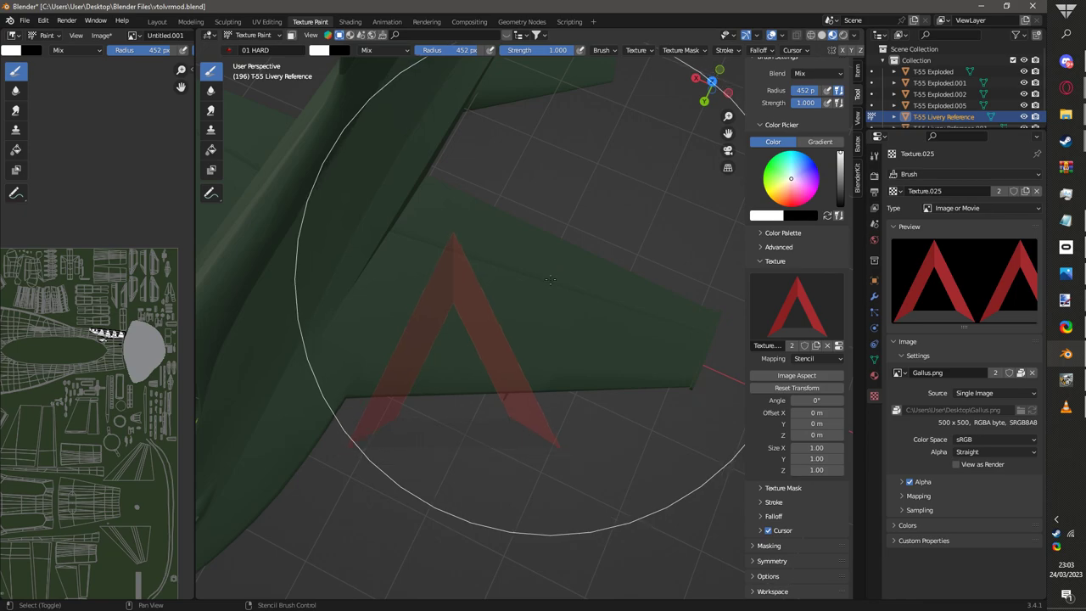
mouse_move(554, 279)
shift+right_down()
mouse_move(648, 273)
mouse_move(587, 252)
mouse_move(544, 344)
mouse_move(556, 335)
mouse_move(647, 370)
shift+right_up()
key(y)
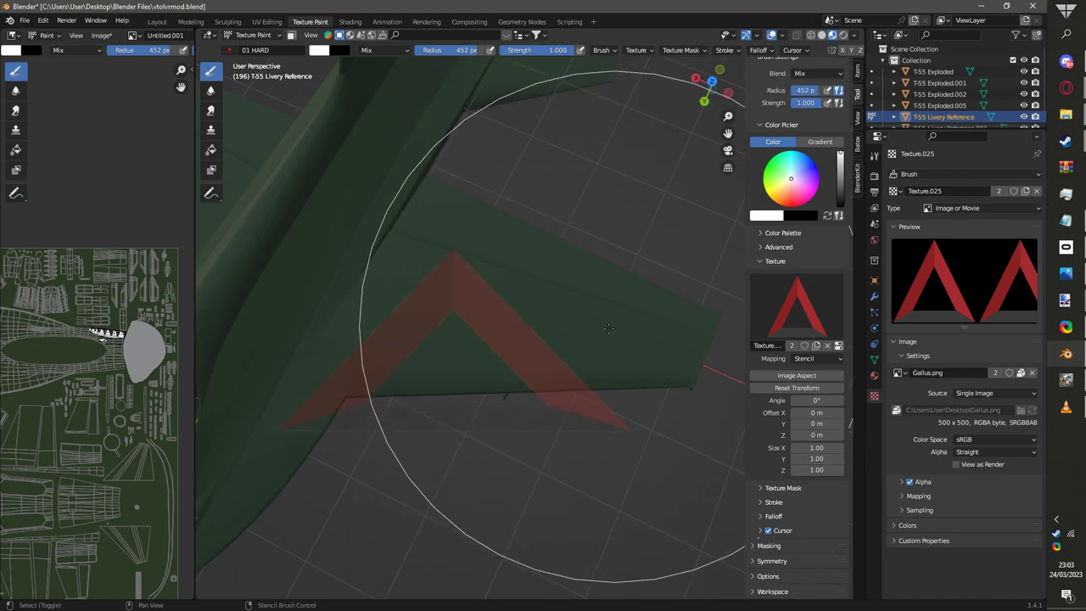
key(x)
click(797, 388)
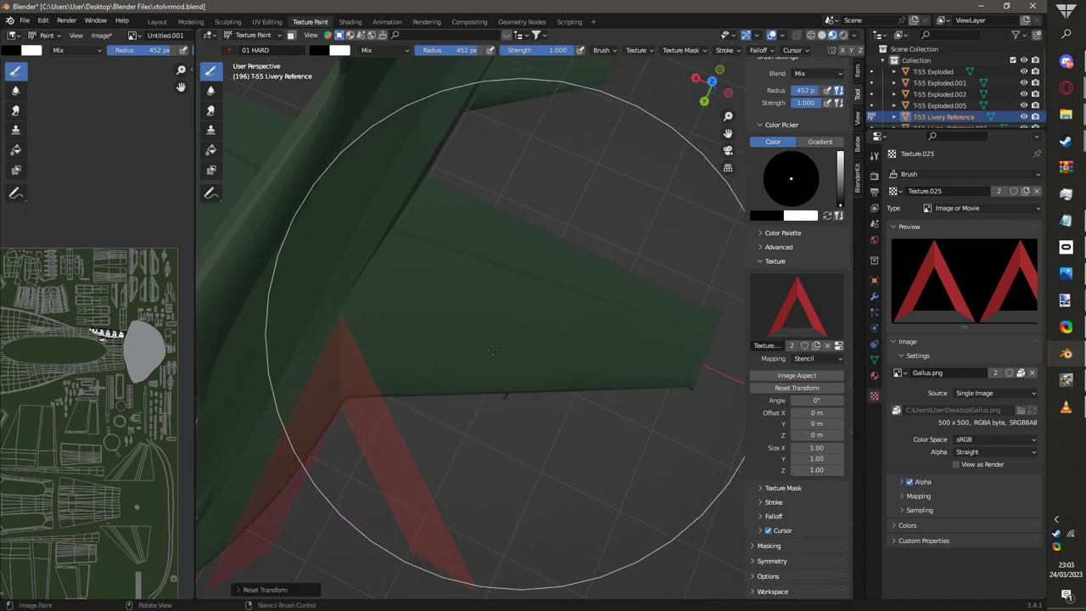
Step: Restore white as the primary brush color and shrink the emblem stencil near the wing's trailing edge
mouse_move(497, 351)
right_down()
mouse_move(461, 279)
mouse_move(614, 237)
right_up()
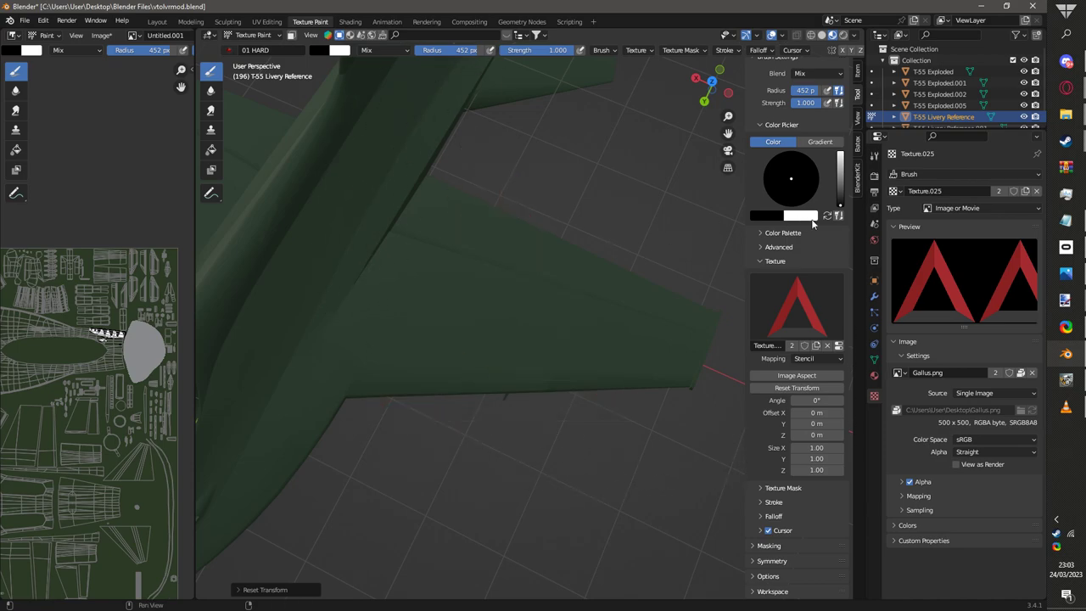
click(827, 215)
shift+right_drag(643, 319, 545, 285)
shift+middle_drag(572, 302, 538, 258)
scroll(565, 286, up, 1)
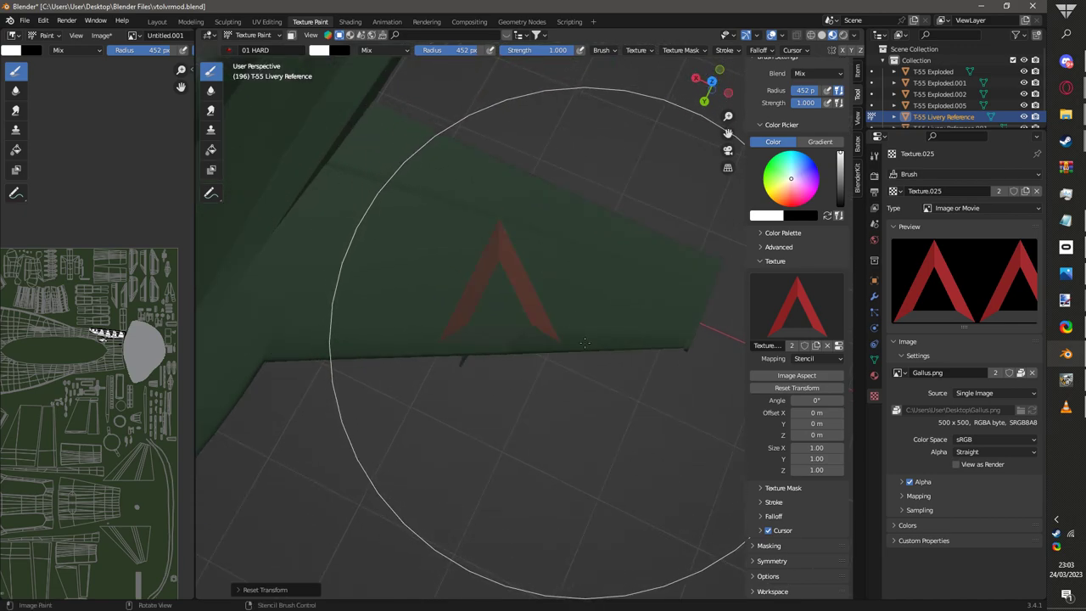
Step: Align the stencil with the wing's trailing edge at 2.32° and paint the emblem with a 189 px brush radius
ctrl+right_drag(584, 342, 533, 332)
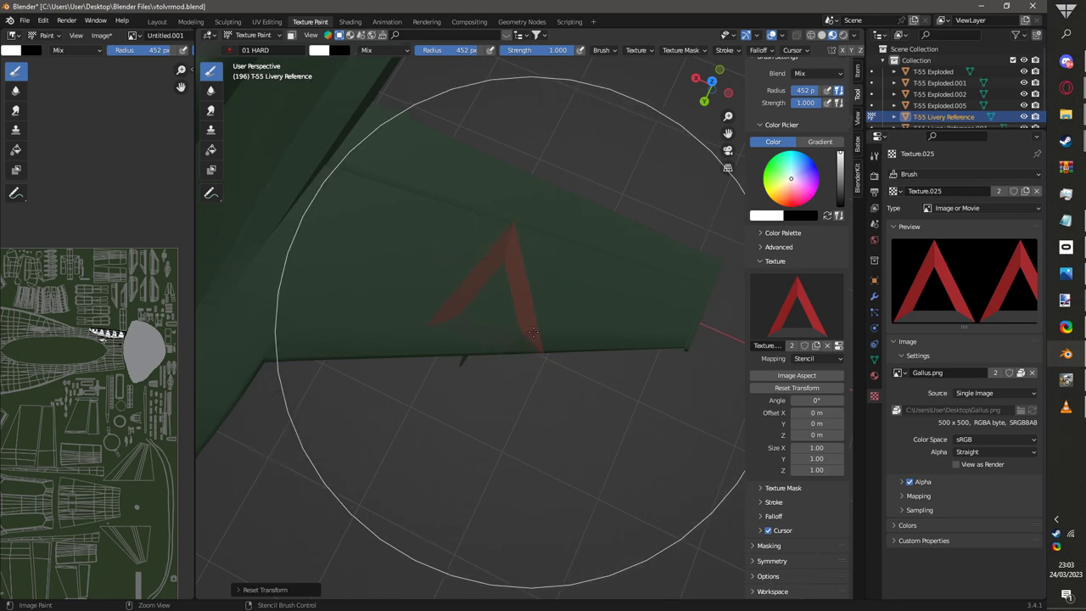
middle_drag(543, 332, 550, 332)
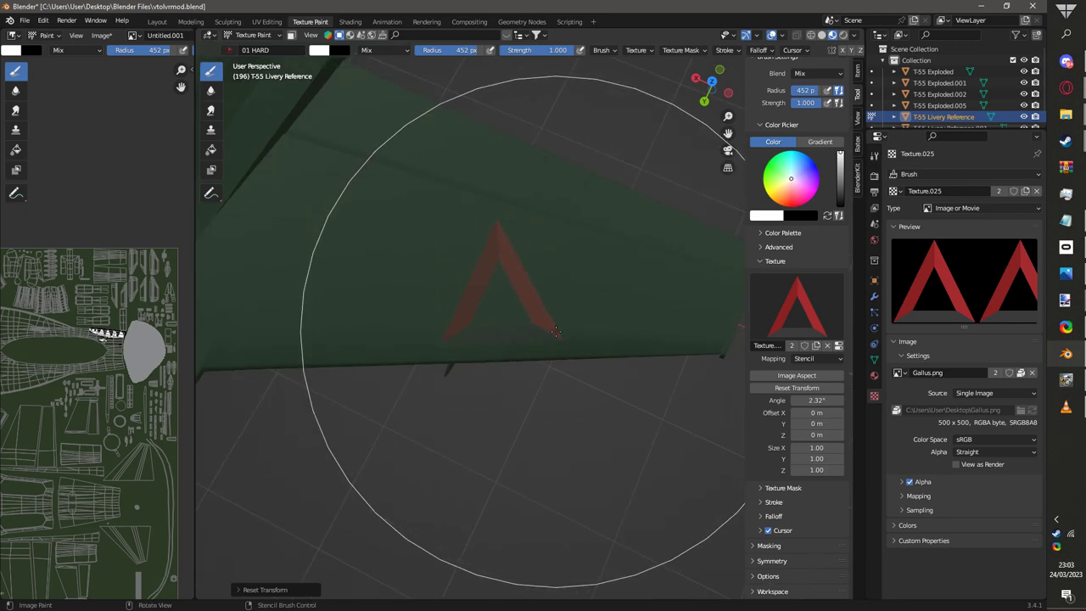
shift+right_drag(556, 332, 586, 314)
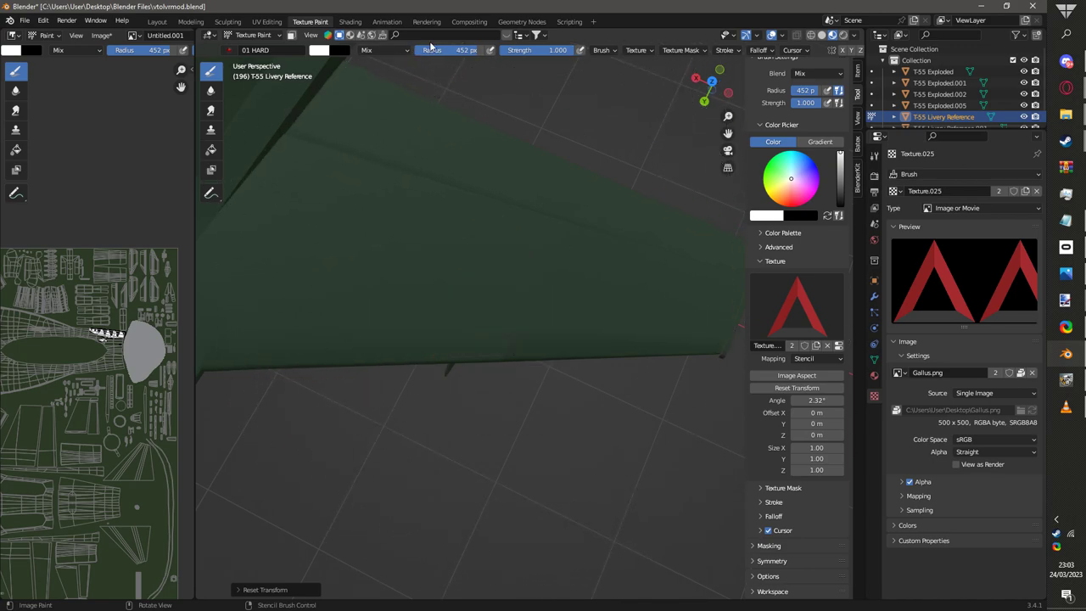
drag(449, 50, 433, 50)
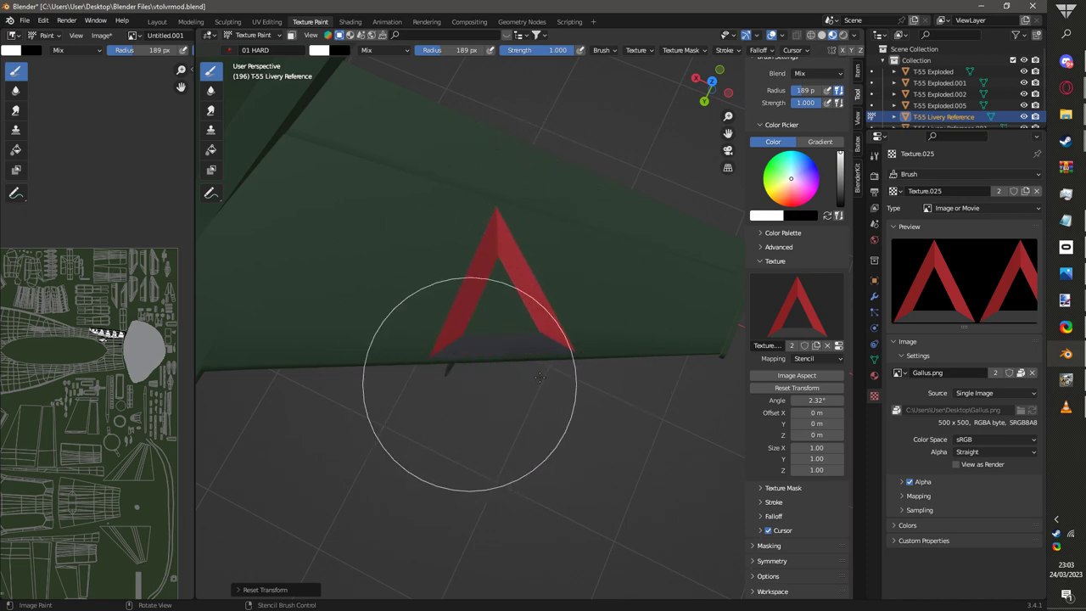
Step: Examine the painted emblem up close on the wing and on the unwrapped texture image
mouse_move(437, 387)
middle_down()
mouse_move(605, 367)
mouse_move(662, 318)
mouse_move(570, 330)
middle_up()
scroll(546, 298, up, 3)
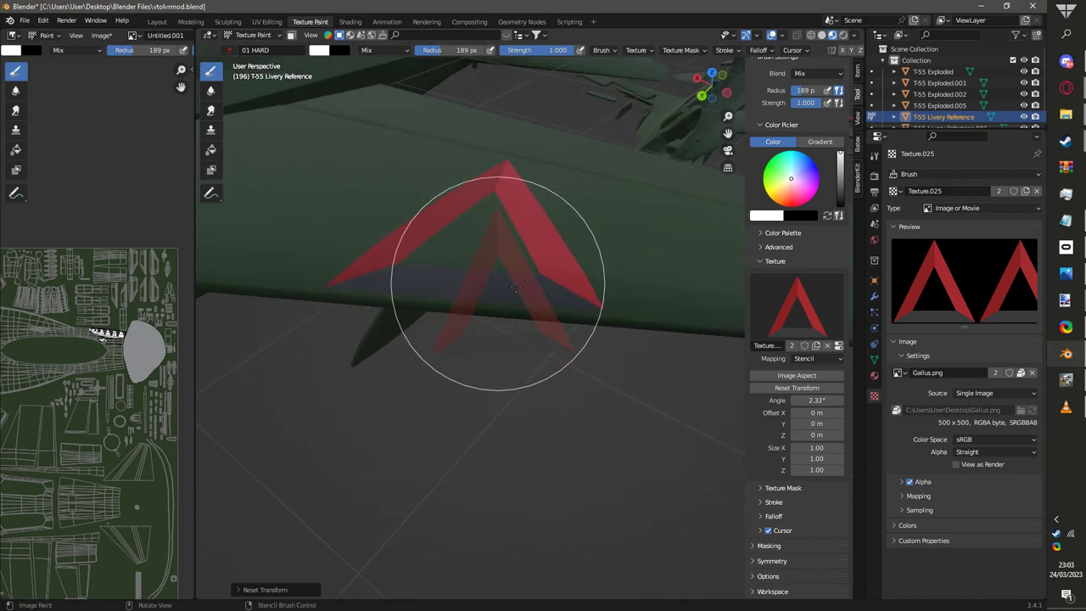
scroll(506, 247, up, 3)
scroll(461, 230, up, 4)
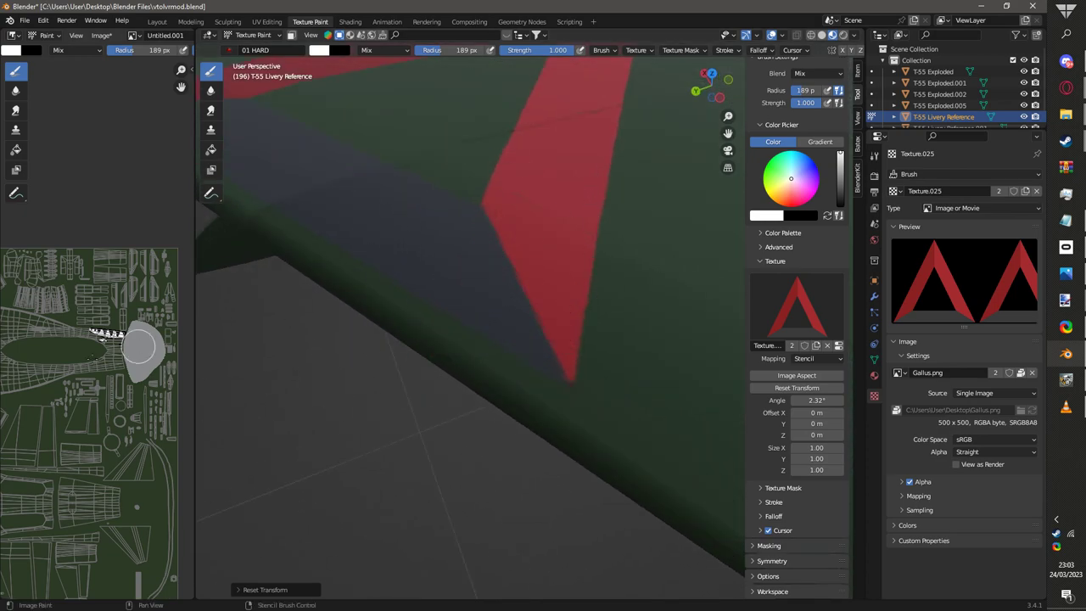
scroll(96, 334, down, 2)
middle_drag(96, 334, 193, 289)
middle_drag(94, 399, 18, 430)
scroll(86, 277, up, 5)
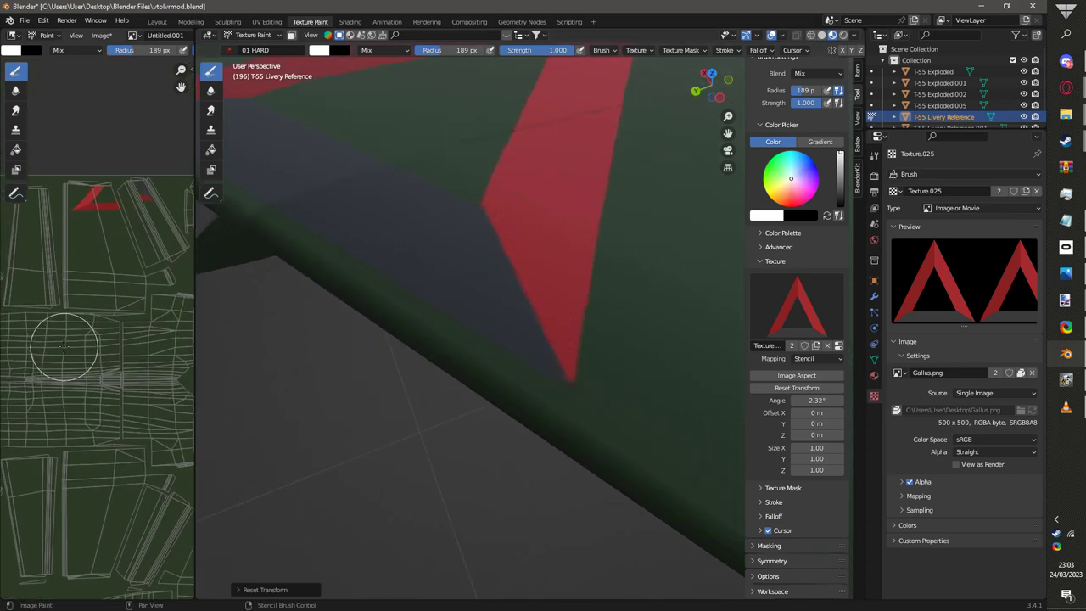
middle_drag(98, 206, 93, 335)
scroll(96, 325, up, 5)
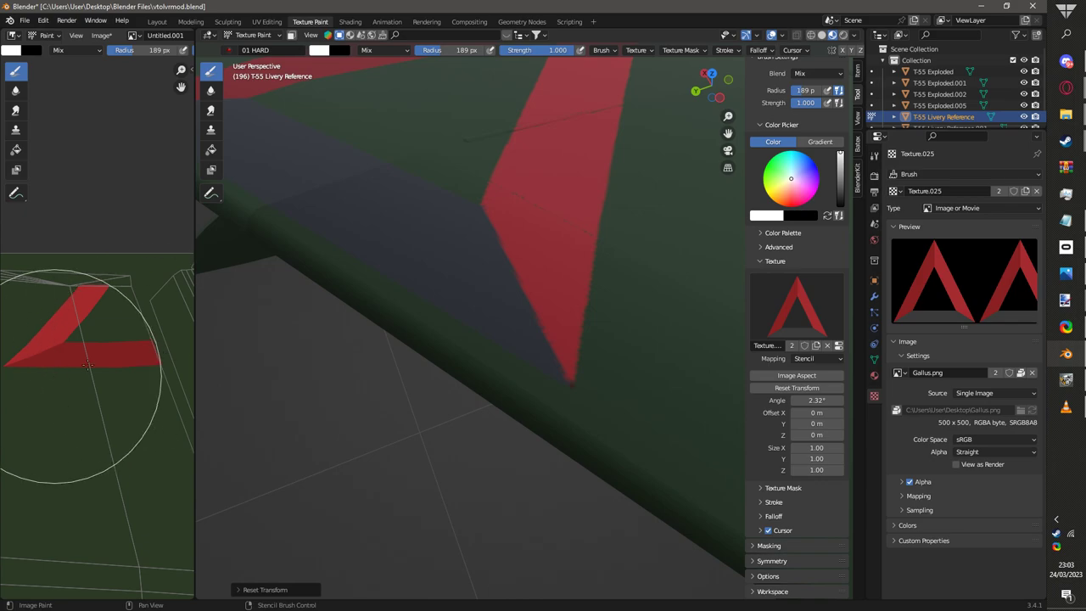
Step: Position the stencil along the opposite wing's trailing edge at an angle of 352° and paint the emblem there
scroll(526, 327, down, 7)
middle_drag(508, 345, 442, 340)
scroll(458, 365, down, 4)
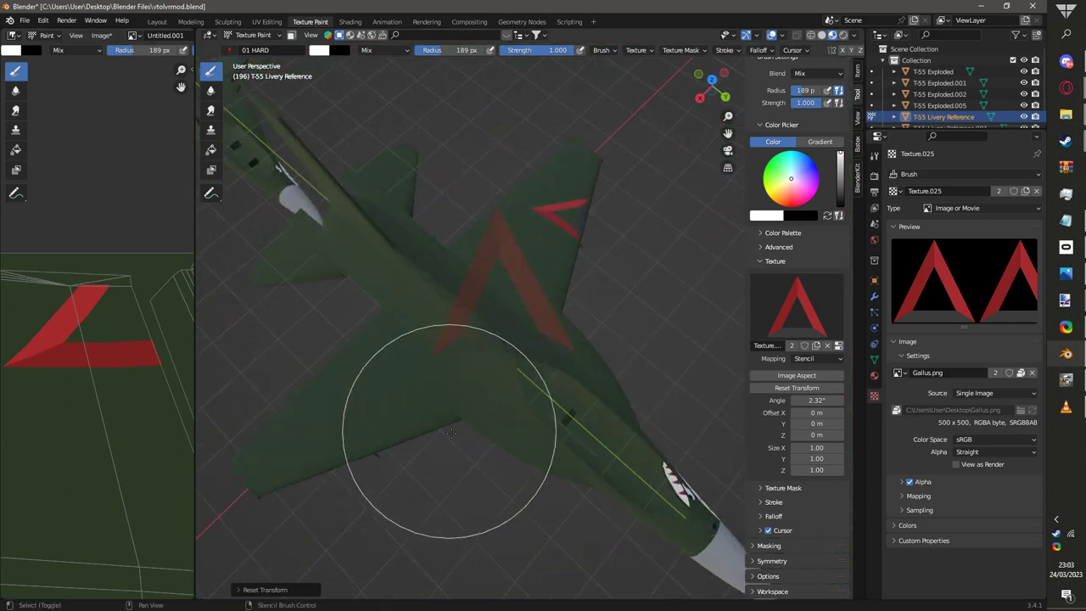
mouse_move(451, 434)
middle_down()
mouse_move(517, 388)
mouse_move(412, 436)
mouse_move(437, 413)
mouse_move(421, 411)
mouse_move(467, 393)
mouse_move(520, 403)
mouse_move(497, 388)
mouse_move(509, 399)
mouse_move(498, 412)
mouse_move(527, 392)
mouse_move(400, 388)
mouse_move(555, 342)
mouse_move(432, 400)
mouse_move(464, 410)
mouse_move(446, 407)
mouse_move(470, 444)
mouse_move(512, 400)
middle_up()
scroll(468, 393, up, 4)
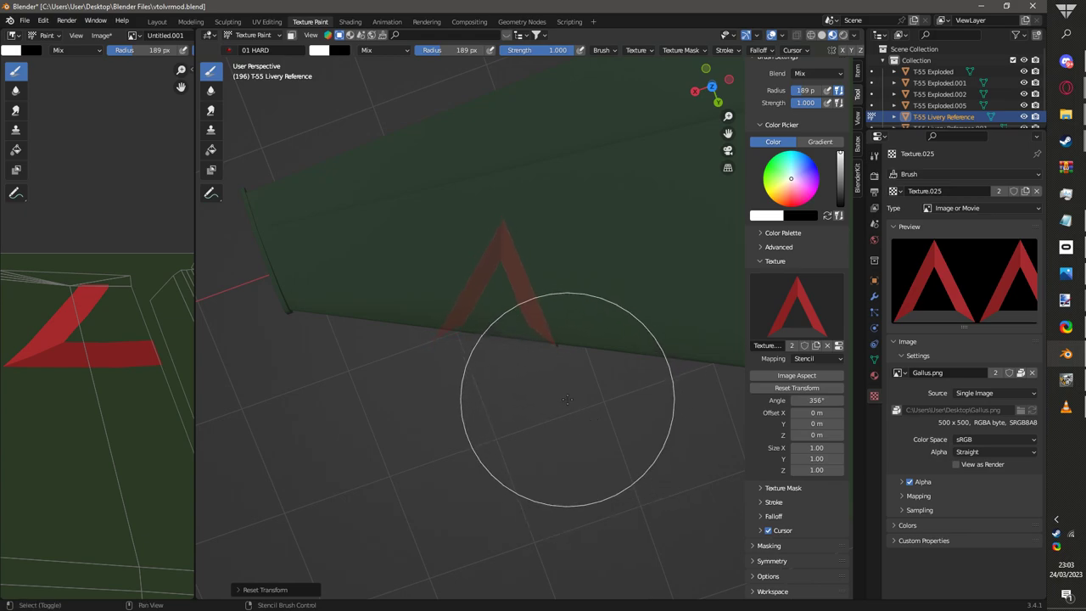
mouse_move(567, 400)
shift+right_down()
mouse_move(578, 422)
mouse_move(563, 392)
mouse_move(560, 403)
shift+right_up()
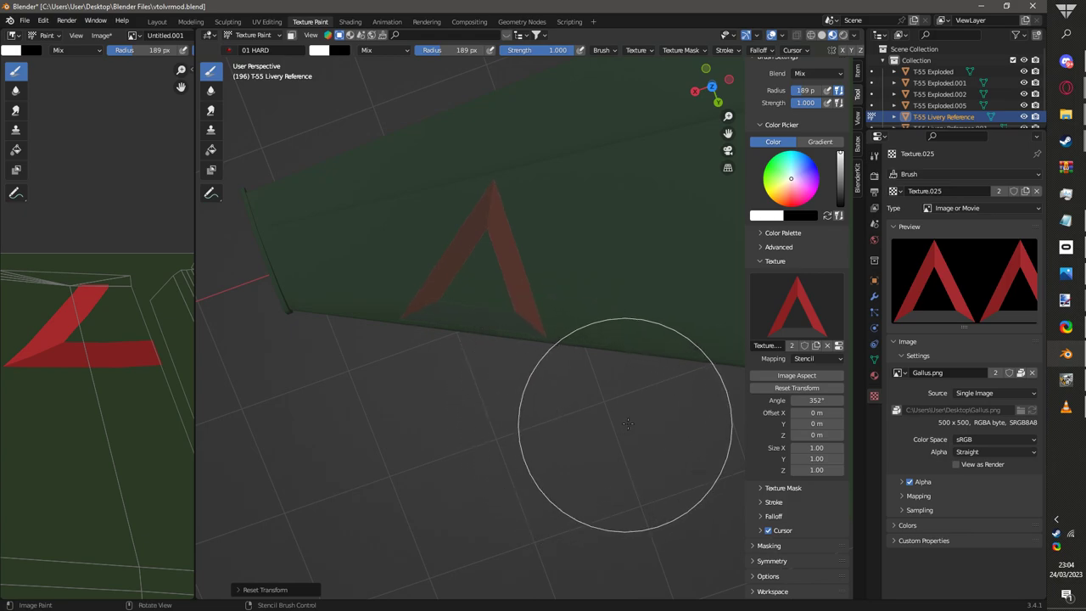
mouse_move(582, 432)
mouse_down()
mouse_move(437, 339)
mouse_move(568, 422)
mouse_up()
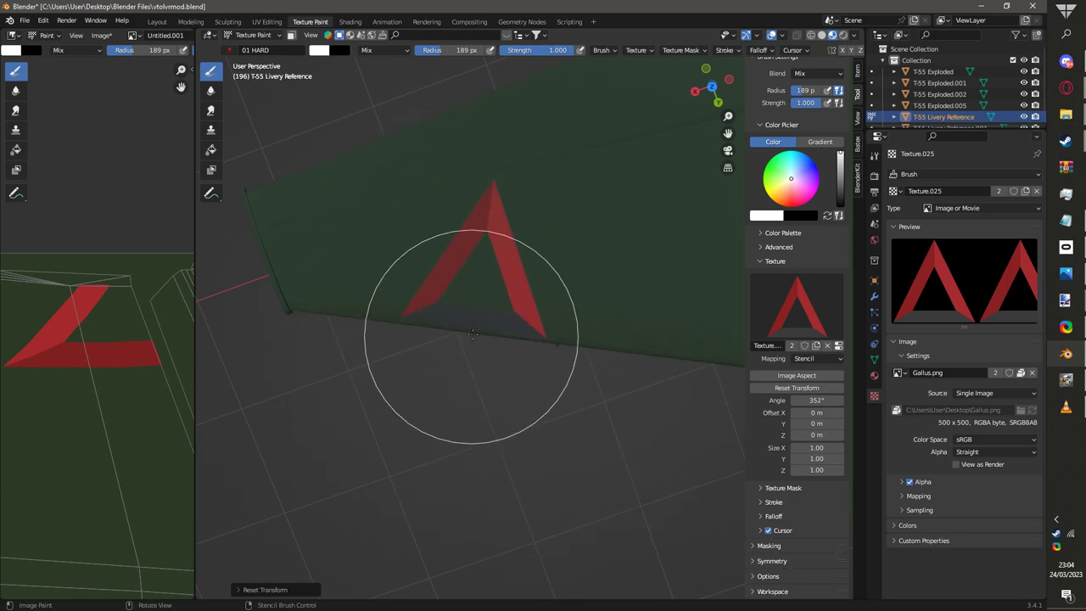
Step: Fit the stencil onto one side of the tail fin at an angle of 343° and paint the emblem there
middle_drag(439, 258, 351, 273)
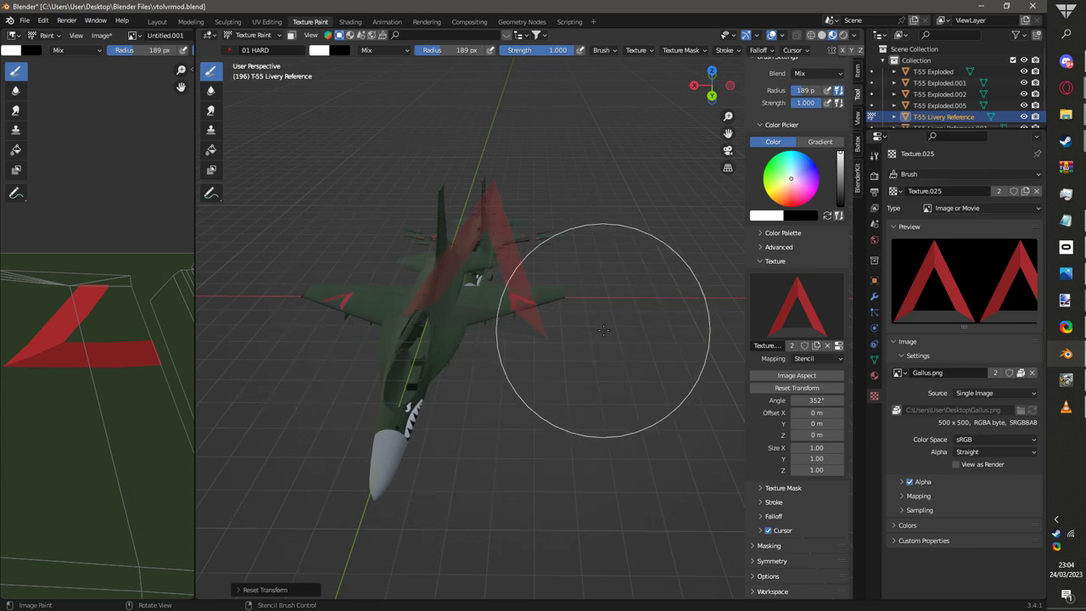
middle_drag(570, 340, 443, 351)
shift+right_drag(492, 367, 555, 415)
ctrl+right_drag(555, 416, 589, 424)
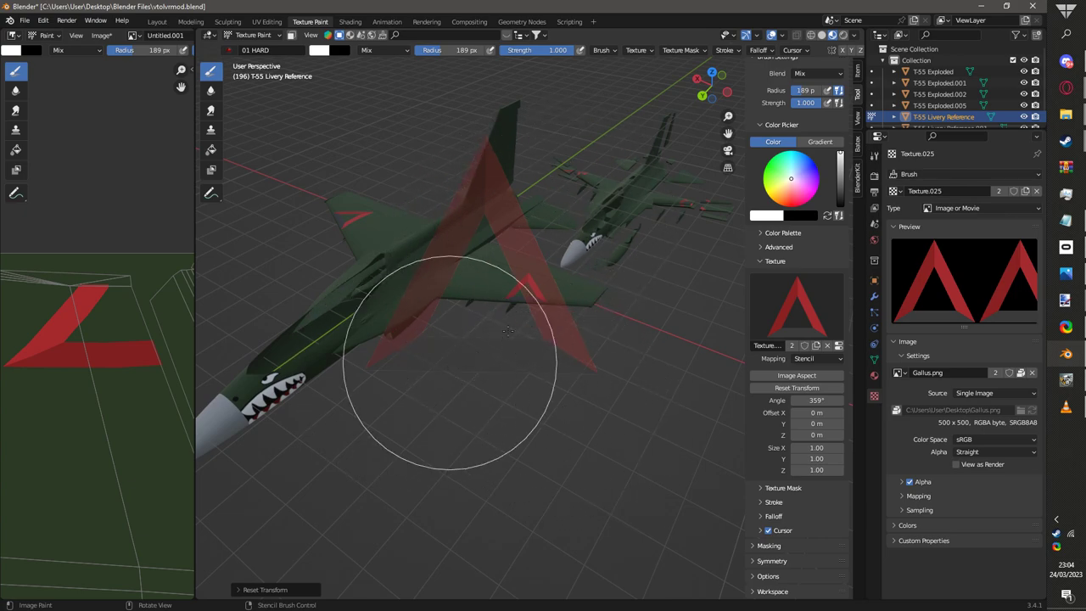
middle_drag(517, 362, 558, 315)
scroll(382, 404, up, 5)
scroll(383, 399, up, 2)
scroll(556, 317, up, 1)
shift+right_drag(648, 282, 527, 368)
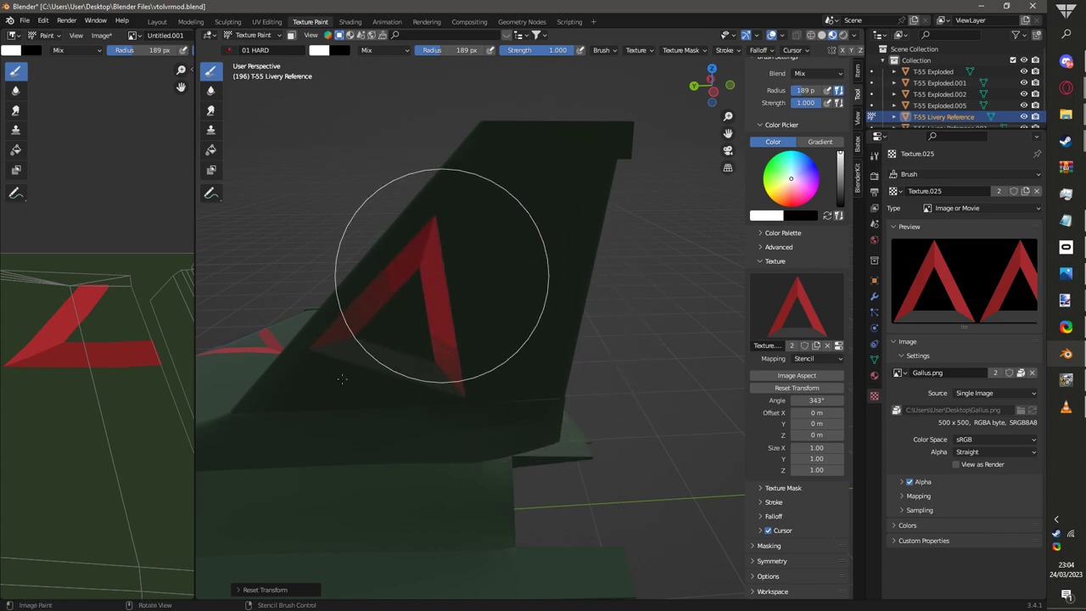
mouse_move(342, 379)
mouse_down()
mouse_move(424, 272)
mouse_move(490, 252)
mouse_move(352, 395)
mouse_up()
Step: Rotate the stencil to 16.9° along the leading edge on the tail fin's other side and paint the emblem
mouse_move(351, 395)
middle_down()
mouse_move(480, 318)
mouse_move(413, 376)
mouse_move(339, 388)
mouse_move(506, 369)
mouse_move(553, 317)
middle_up()
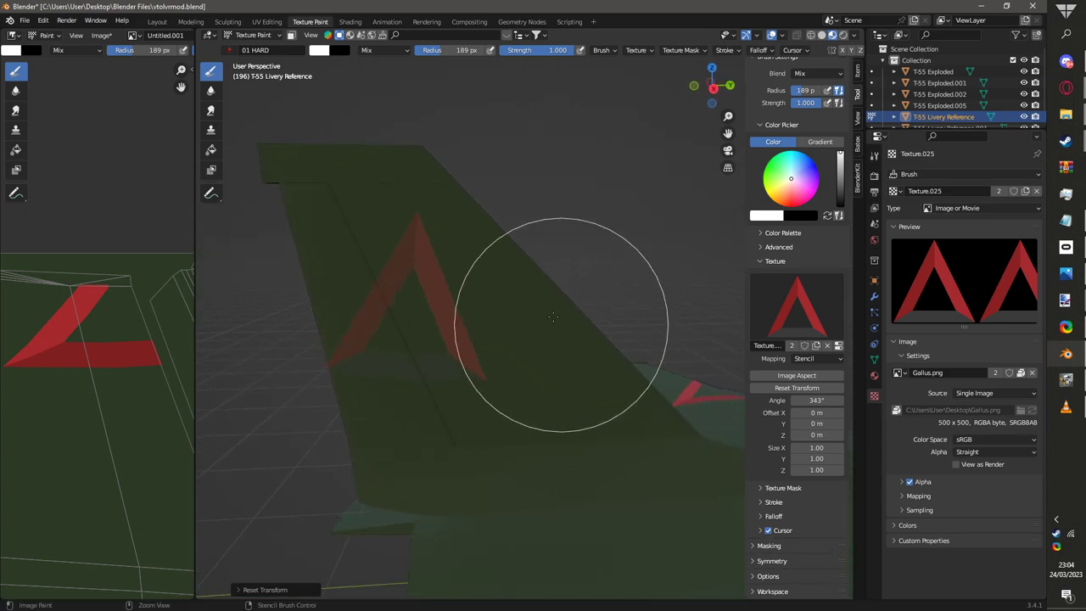
ctrl+right_drag(553, 317, 568, 348)
mouse_move(568, 348)
right_down()
mouse_move(577, 335)
mouse_move(556, 340)
right_up()
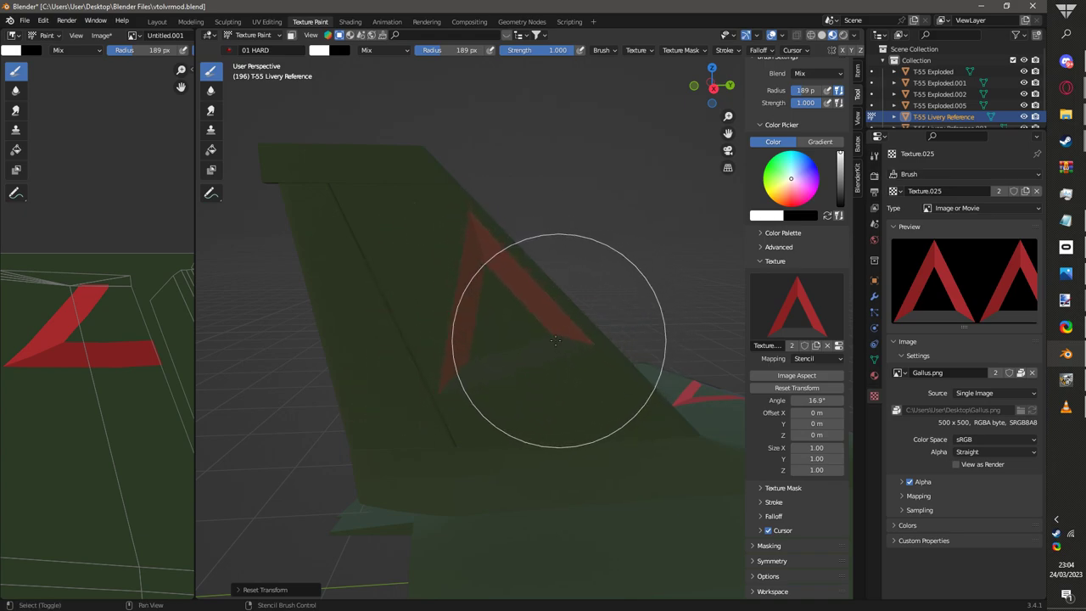
drag(521, 340, 484, 315)
Step: Examine the painted emblems from around the jet, including in the Layout workspace with nothing selected
mouse_move(432, 365)
middle_down()
mouse_move(442, 402)
mouse_move(482, 384)
mouse_move(388, 383)
mouse_move(582, 377)
middle_up()
scroll(492, 376, down, 6)
scroll(640, 405, down, 1)
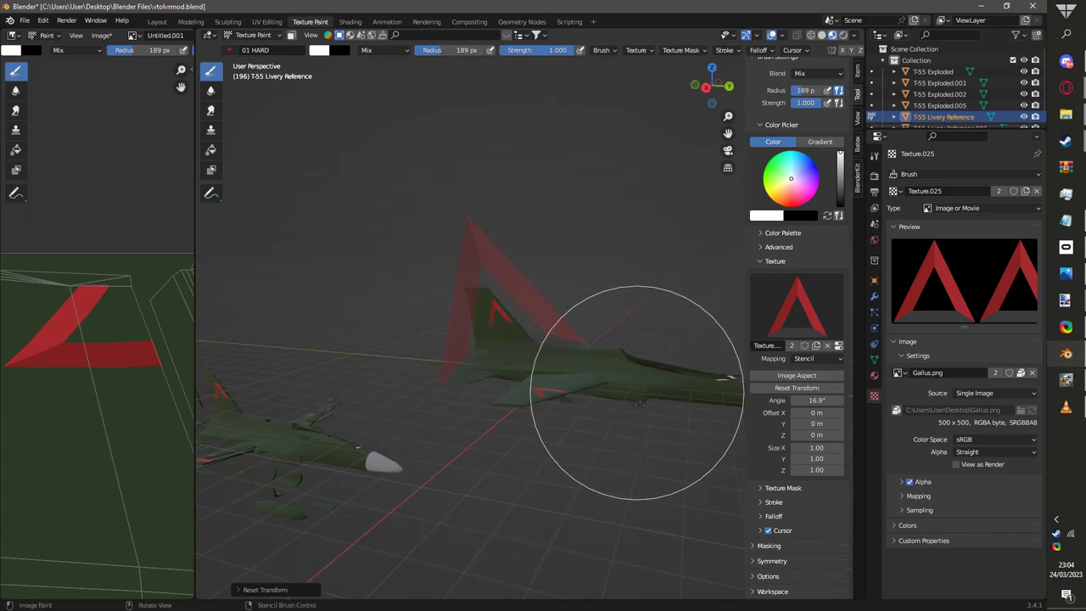
middle_drag(639, 404, 344, 339)
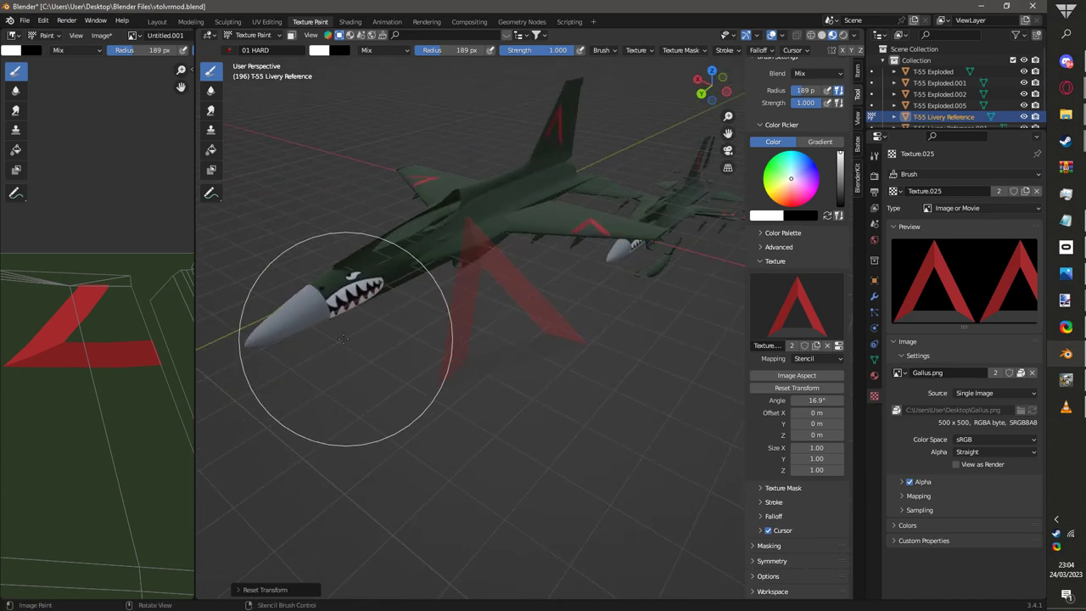
click(158, 22)
click(558, 488)
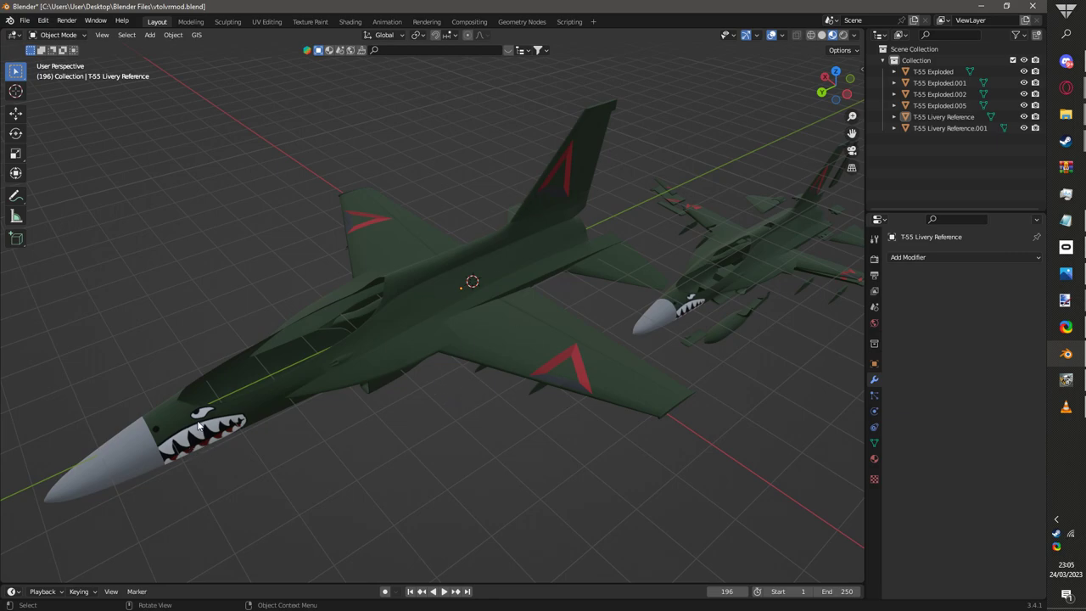
middle_drag(203, 450, 346, 429)
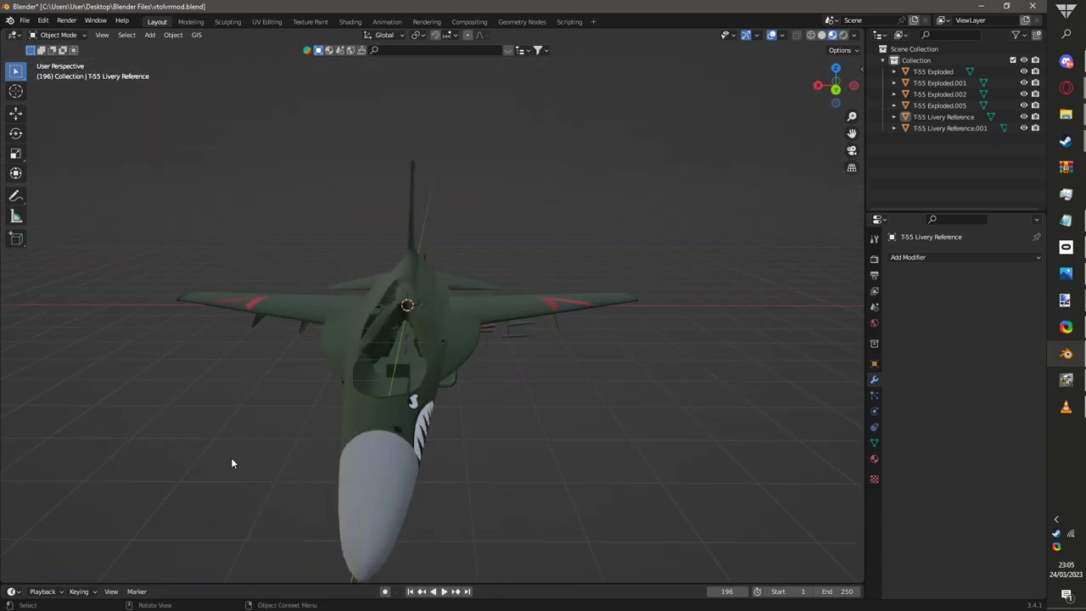